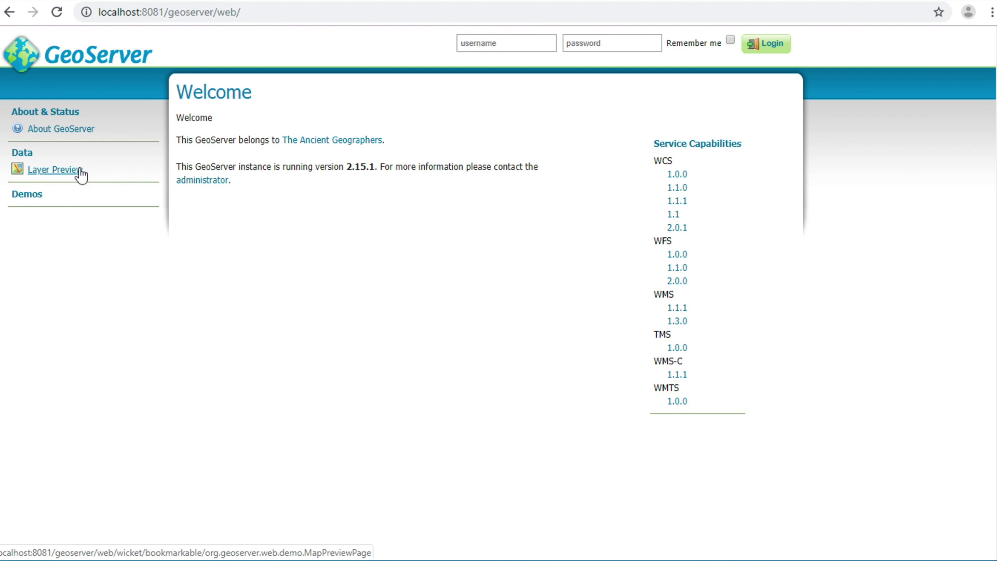
# Step: Open GeoServer's Layer Preview page from the Data section of the welcome page
pyautogui.click(80, 174)
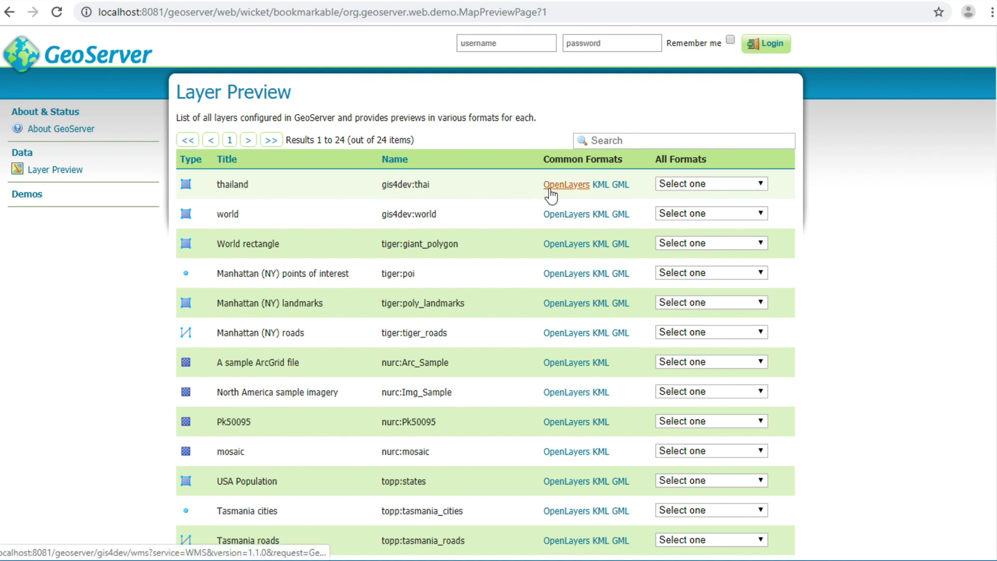
# Step: Preview the thailand (gis4dev:thai) layer as an OpenLayers map
pyautogui.click(549, 190)
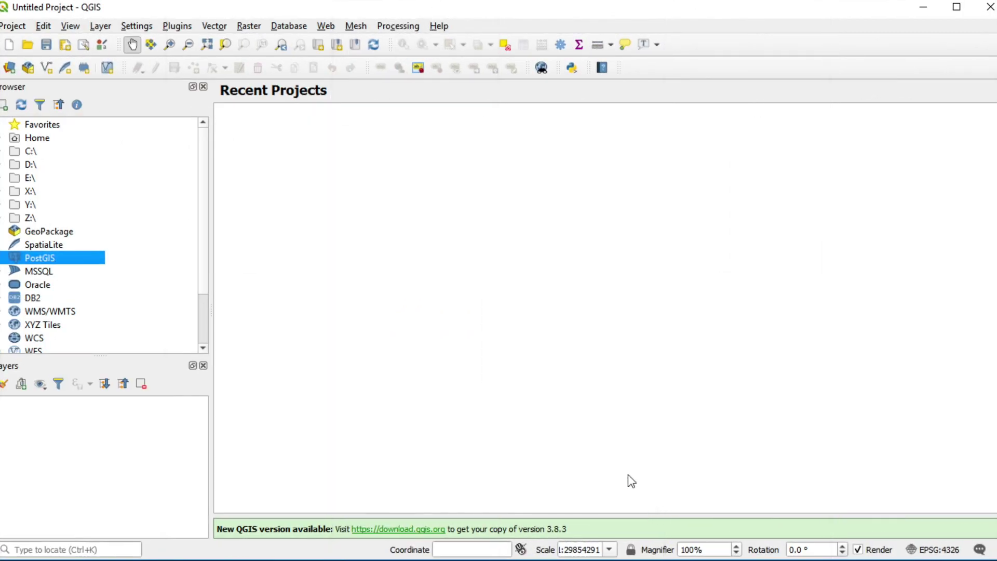
# Step: Choose New Connection... for PostGIS in the QGIS Browser panel
pyautogui.rightClick(35, 254)
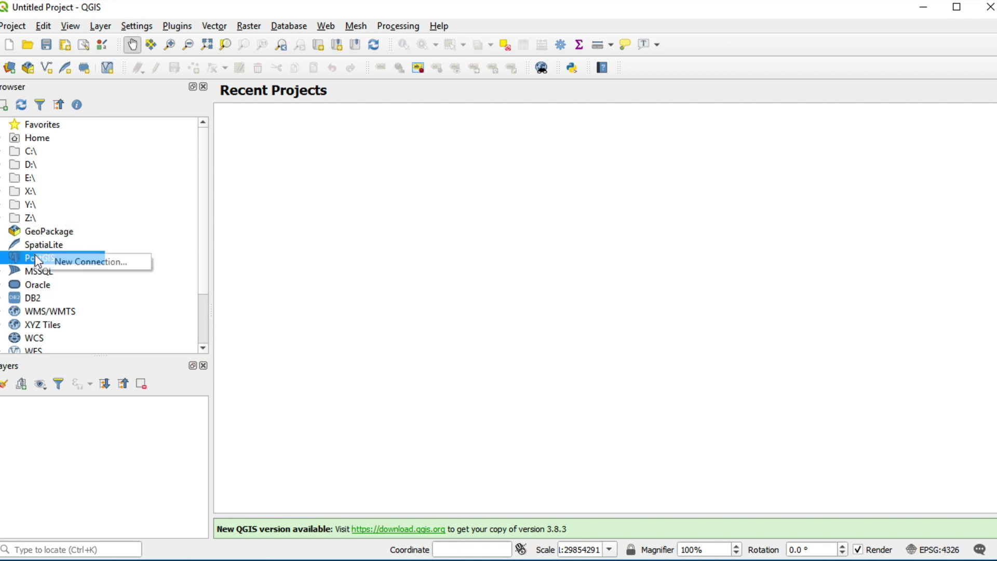
pyautogui.click(106, 264)
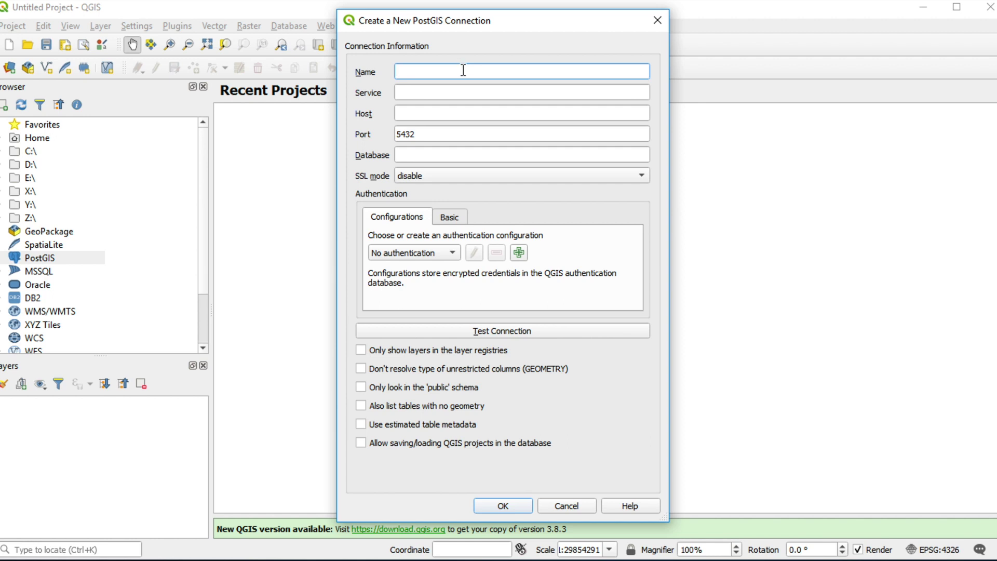
# Step: Fill in connection name GeoServerPG, host localhost, port 5432 and database gis4dev
pyautogui.write('Geos')
pyautogui.press('BackSpace')
pyautogui.write('ServerPG')
pyautogui.click(425, 114)
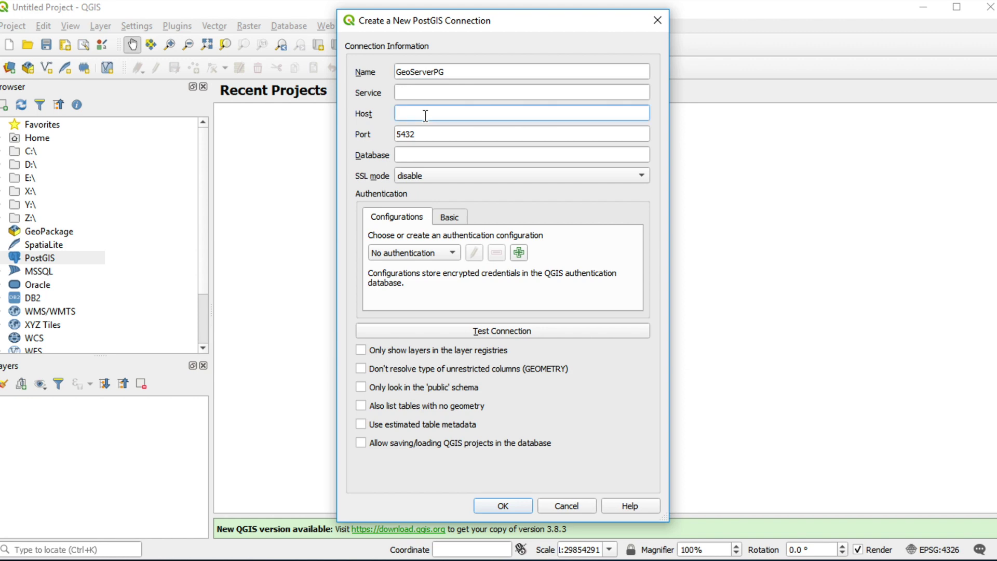
pyautogui.write('localhost')
pyautogui.click(423, 134)
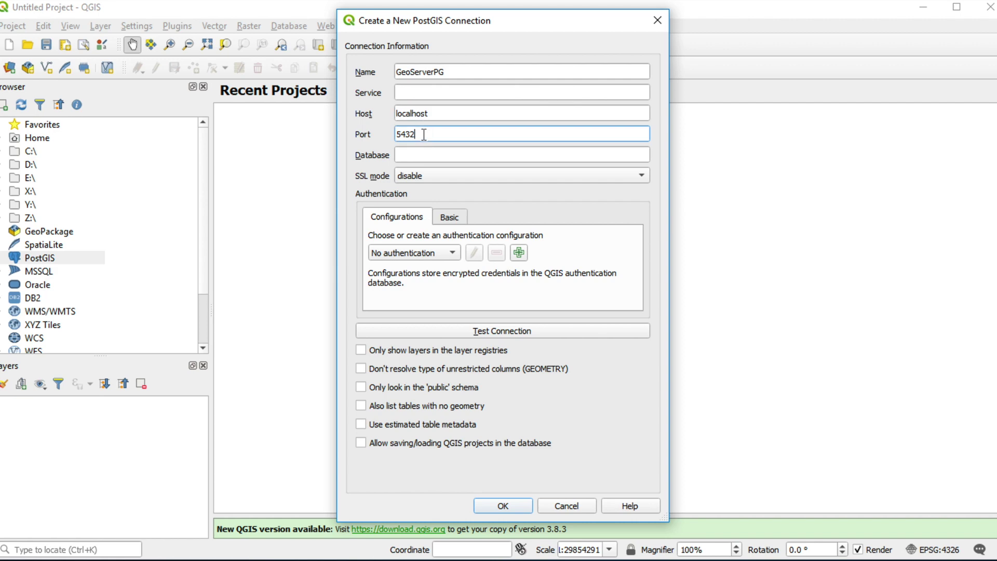
pyautogui.click(424, 154)
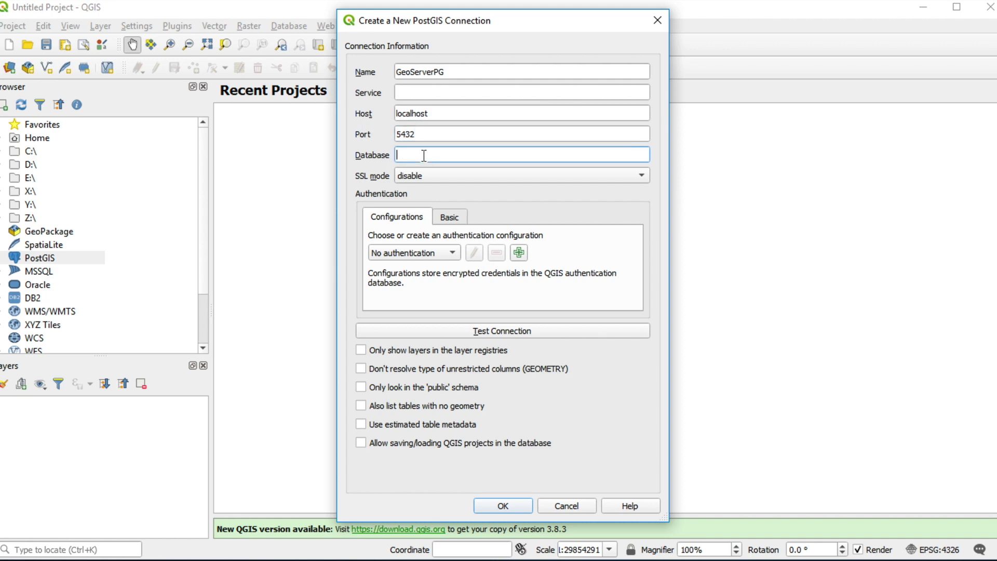
pyautogui.write('gis4dev')
pyautogui.click(454, 220)
# Step: Enter user name postgres and the database password, storing both with the connection
pyautogui.click(560, 240)
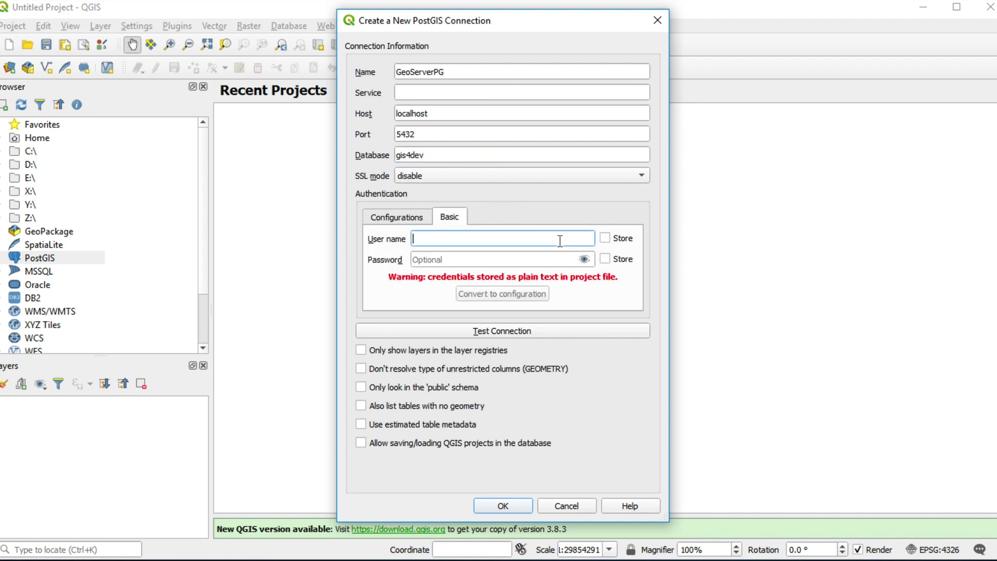
pyautogui.write('postg')
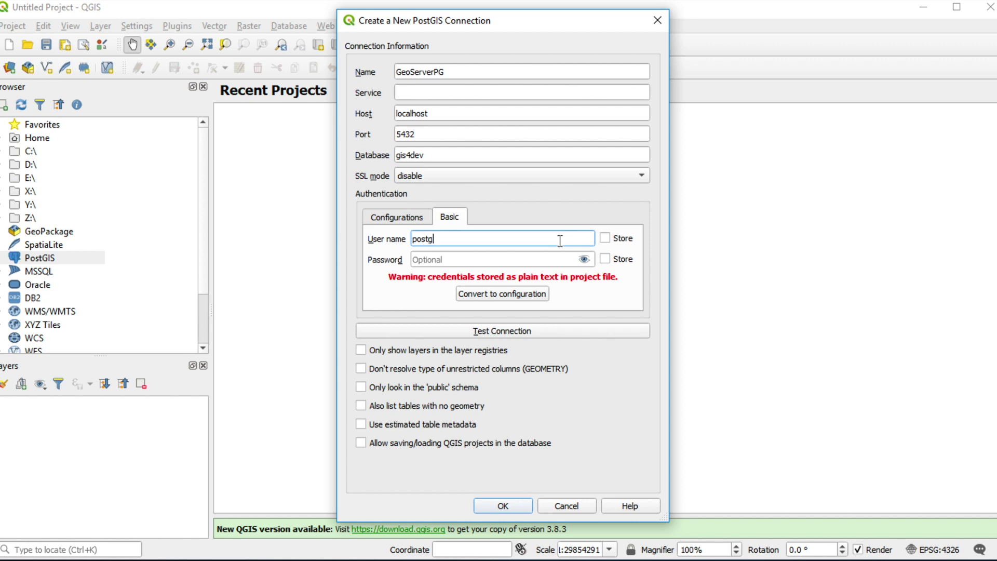
pyautogui.write('res')
pyautogui.click(605, 239)
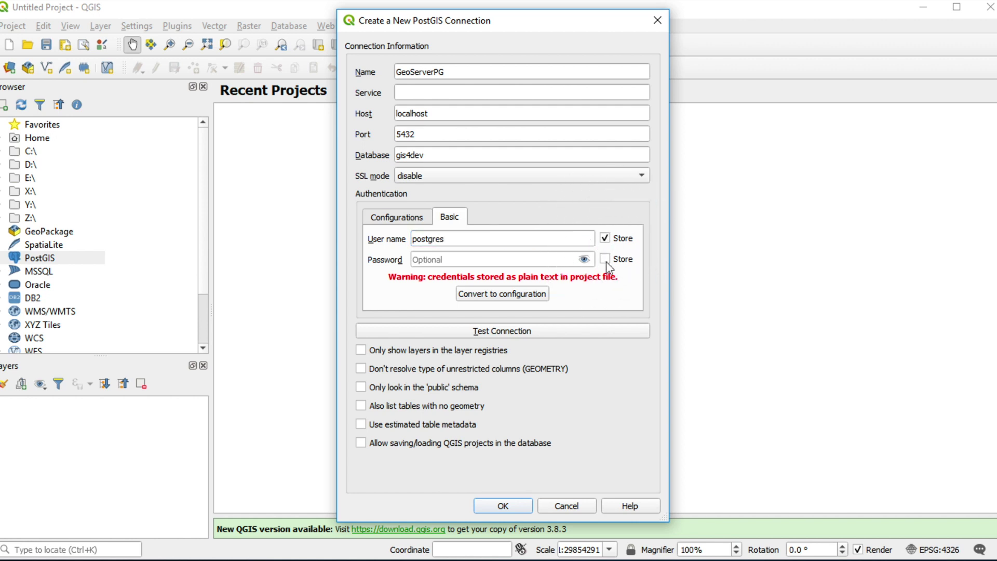
pyautogui.click(606, 261)
pyautogui.click(537, 261)
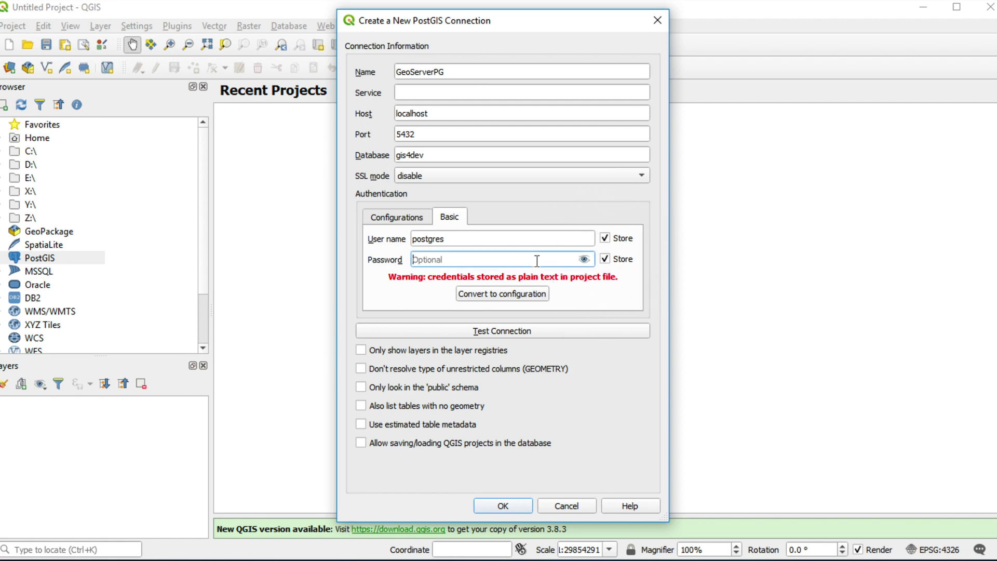
pyautogui.write('*******')
# Step: Test the connection, save it, and accept the stored-password warning
pyautogui.click(512, 329)
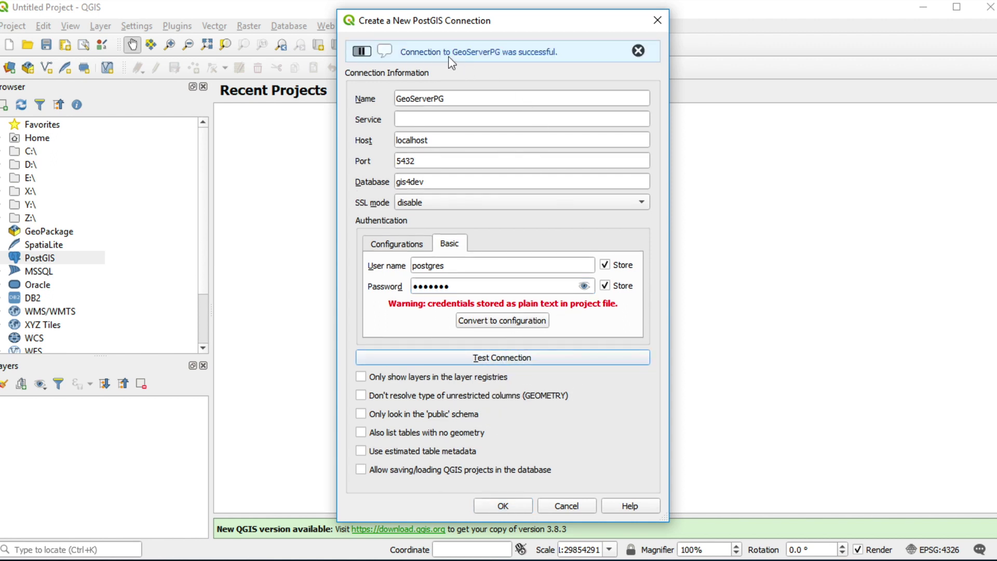
pyautogui.click(503, 506)
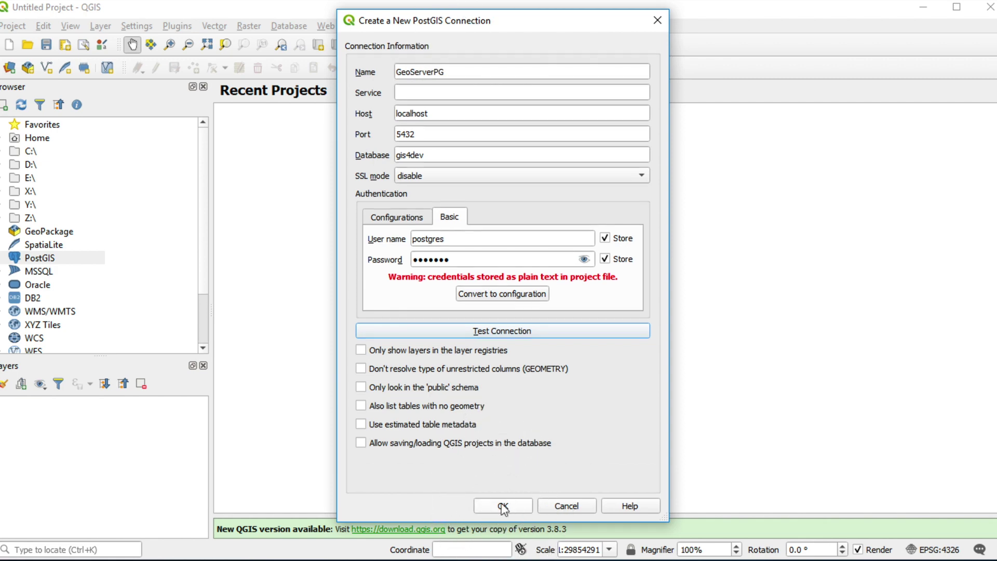
pyautogui.click(503, 507)
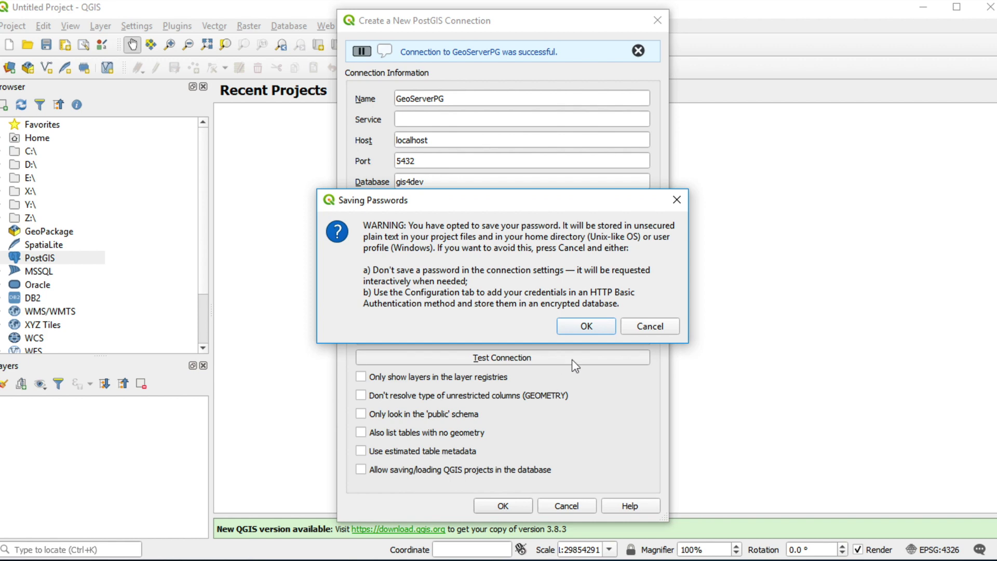
pyautogui.click(587, 327)
pyautogui.click(587, 327)
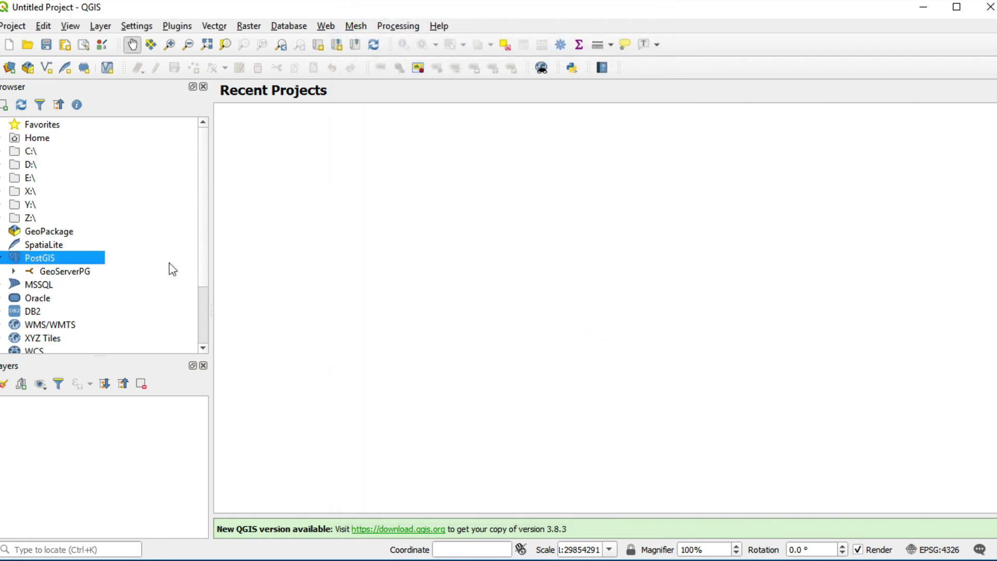
# Step: Add the thai table from GeoServerPG's public schema to the map as a layer
pyautogui.click(14, 271)
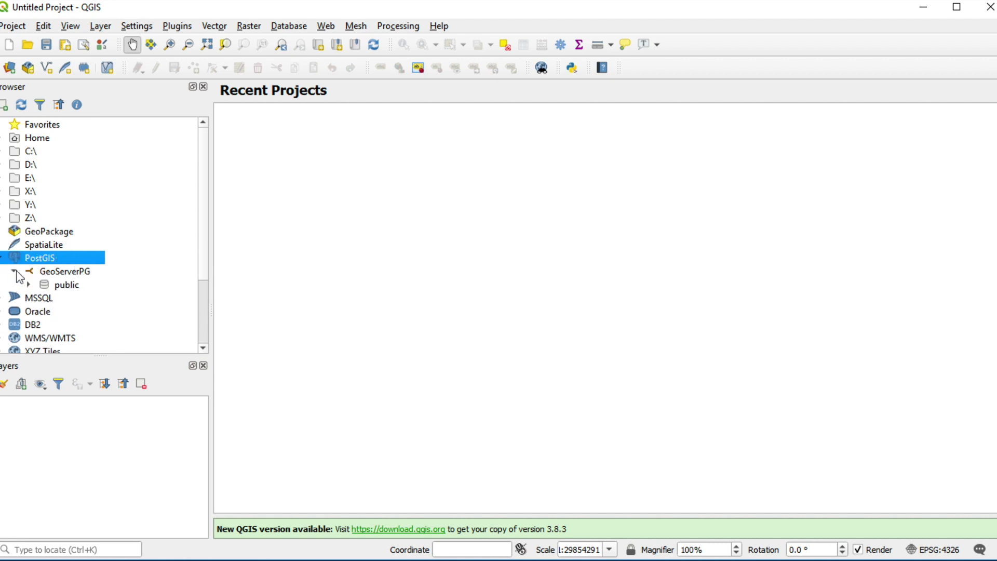
pyautogui.click(30, 285)
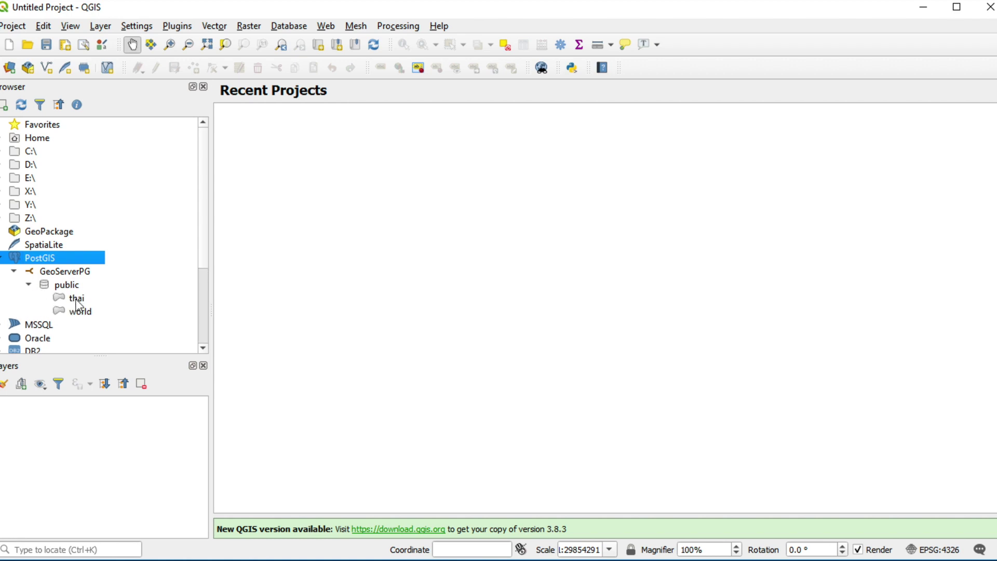
pyautogui.click(76, 298)
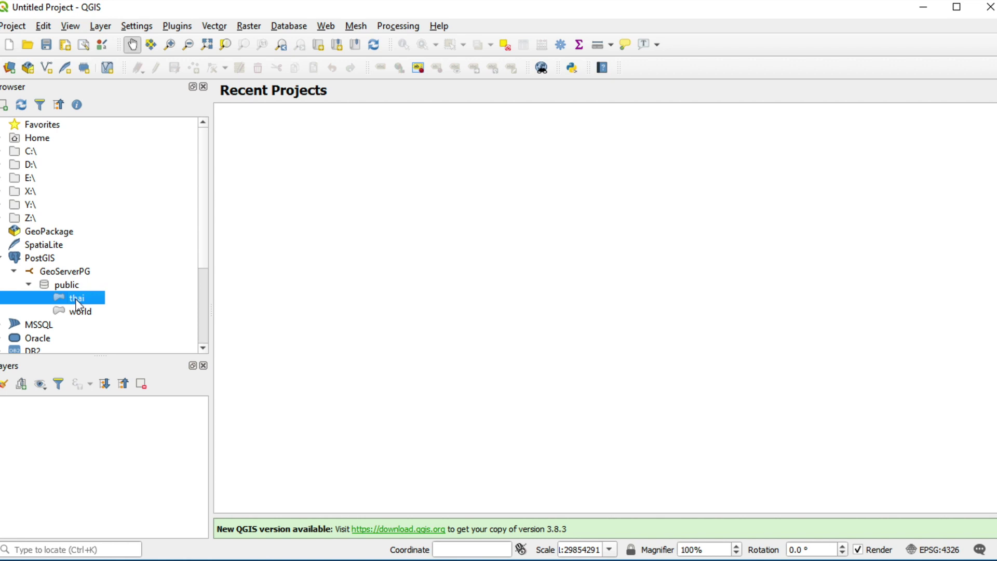
pyautogui.doubleClick(76, 298)
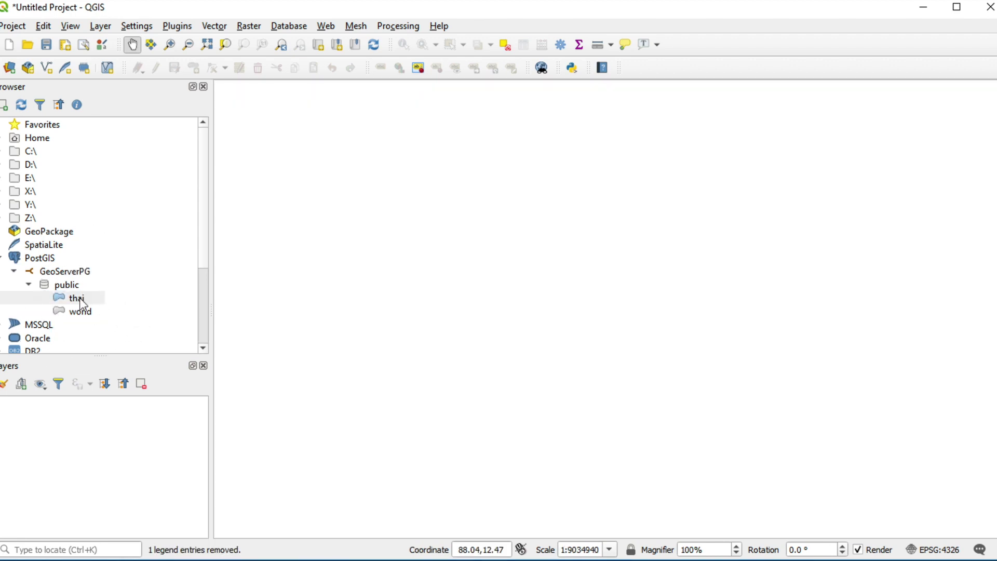
pyautogui.click(79, 299)
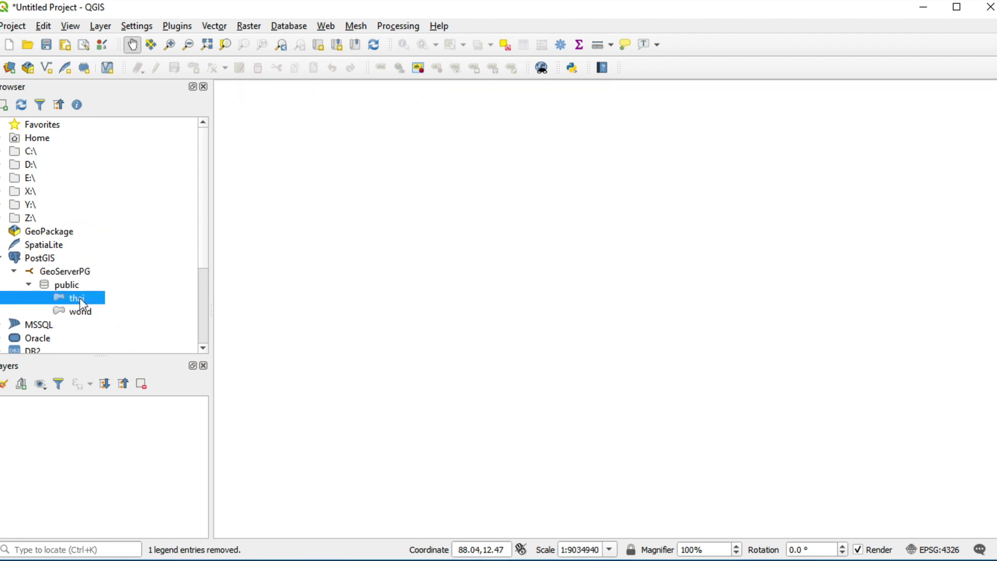
pyautogui.doubleClick(79, 297)
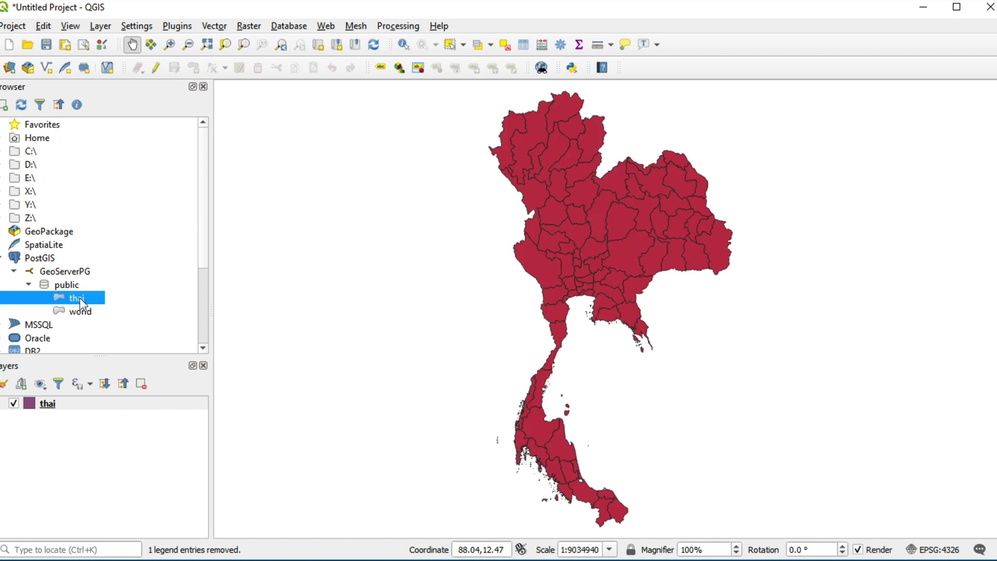
pyautogui.click(53, 407)
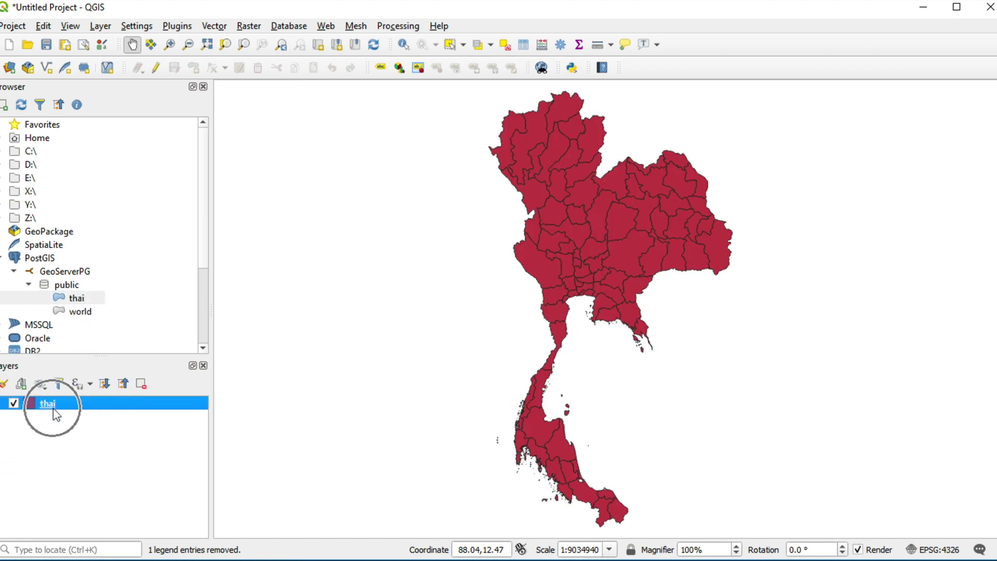
# Step: Give the thai layer the 'outline red' favourite symbol in its Symbology properties
pyautogui.rightClick(53, 407)
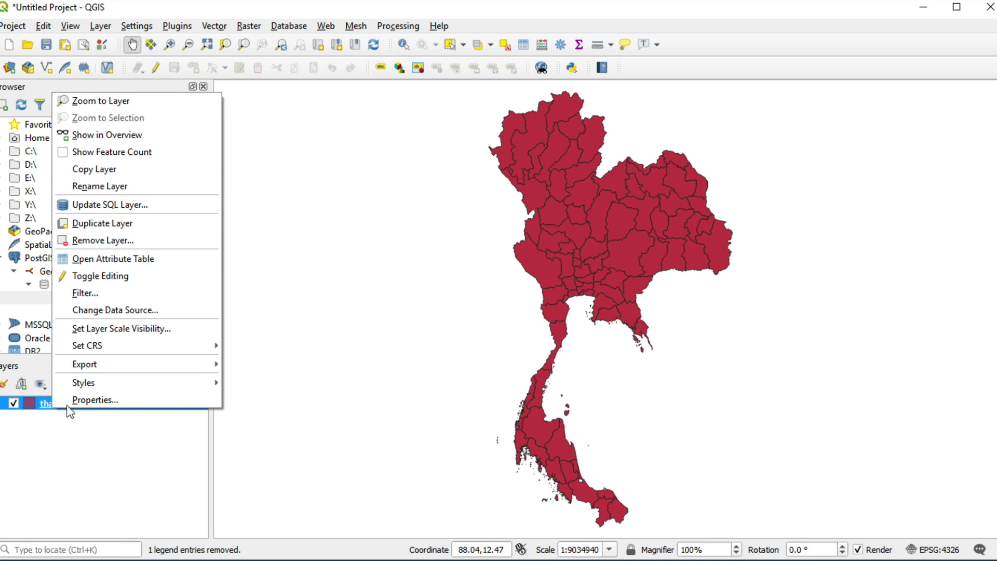
pyautogui.click(128, 400)
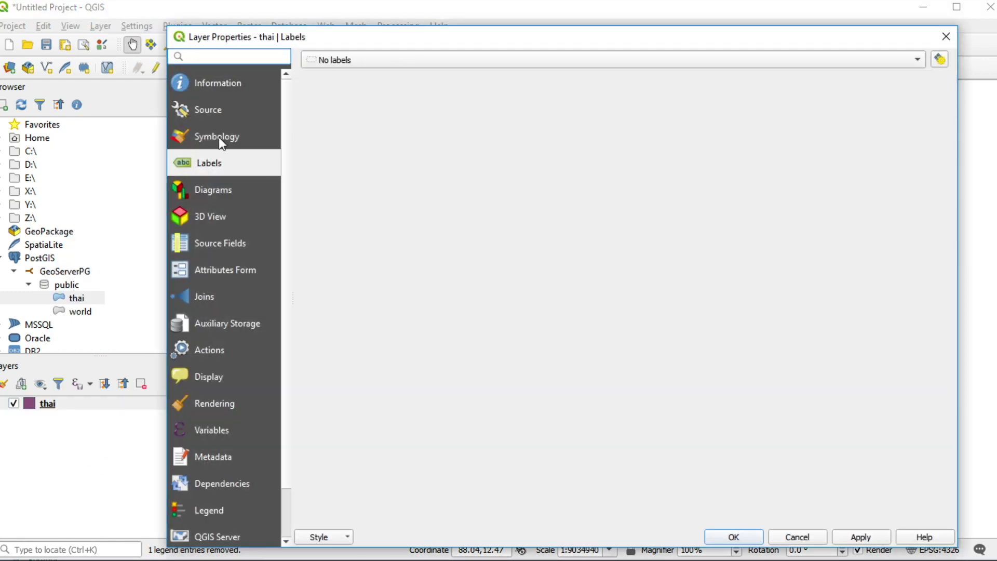
pyautogui.click(219, 137)
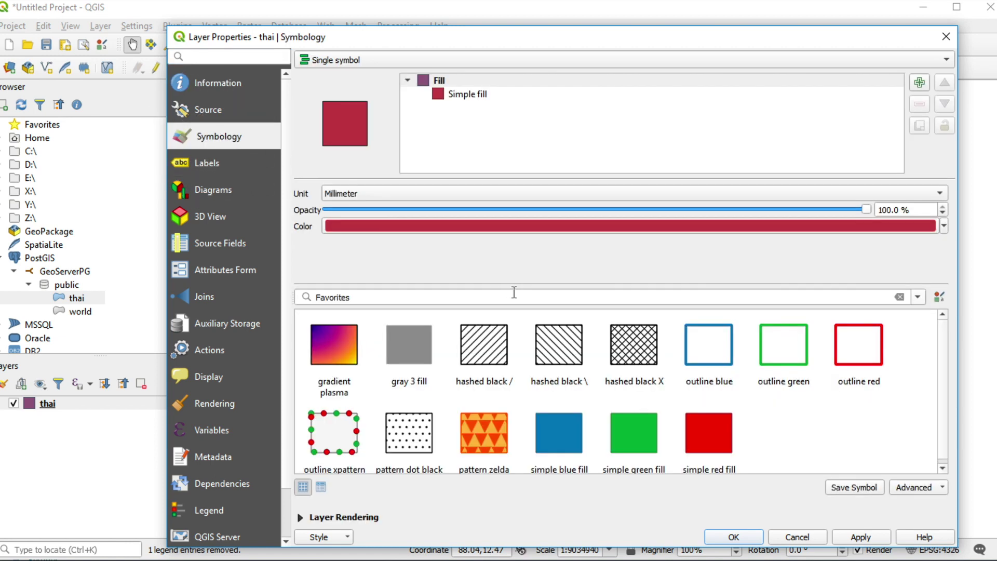
pyautogui.moveTo(866, 362)
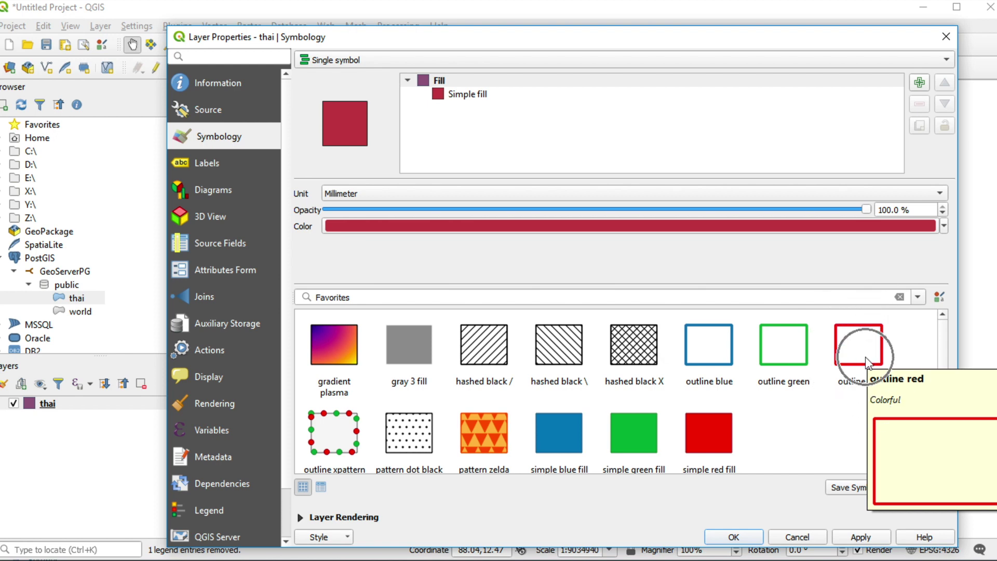
pyautogui.click(865, 361)
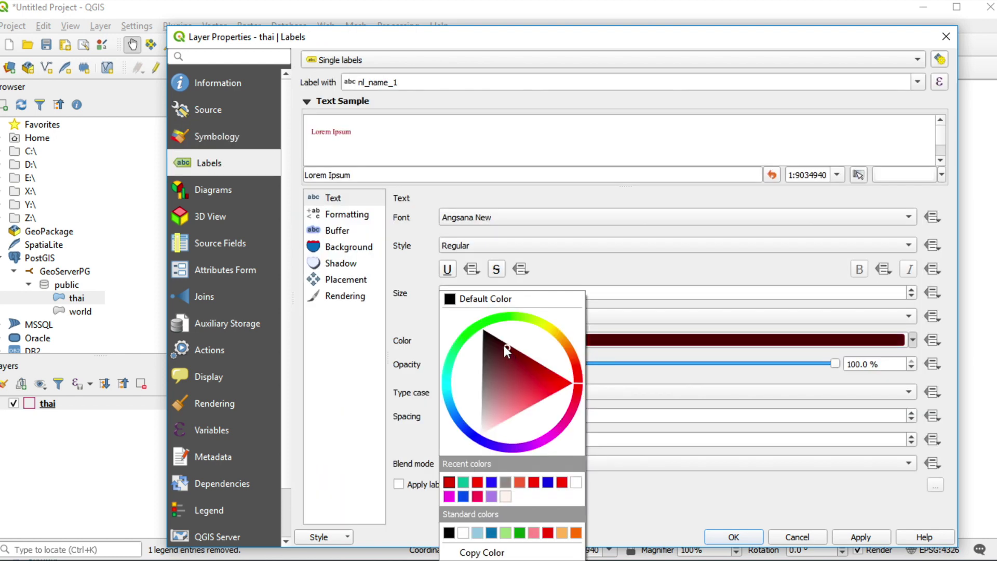
# Step: Keep the dark red label colour, apply the settings, and close Layer Properties
pyautogui.moveTo(504, 345); pyautogui.dragTo(497, 339)
pyautogui.click(783, 487)
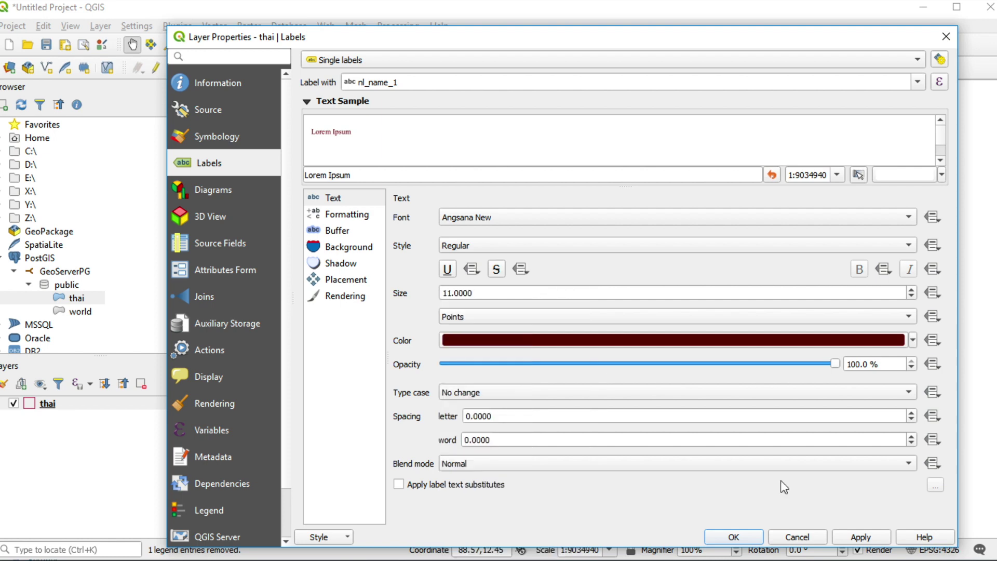
pyautogui.click(860, 538)
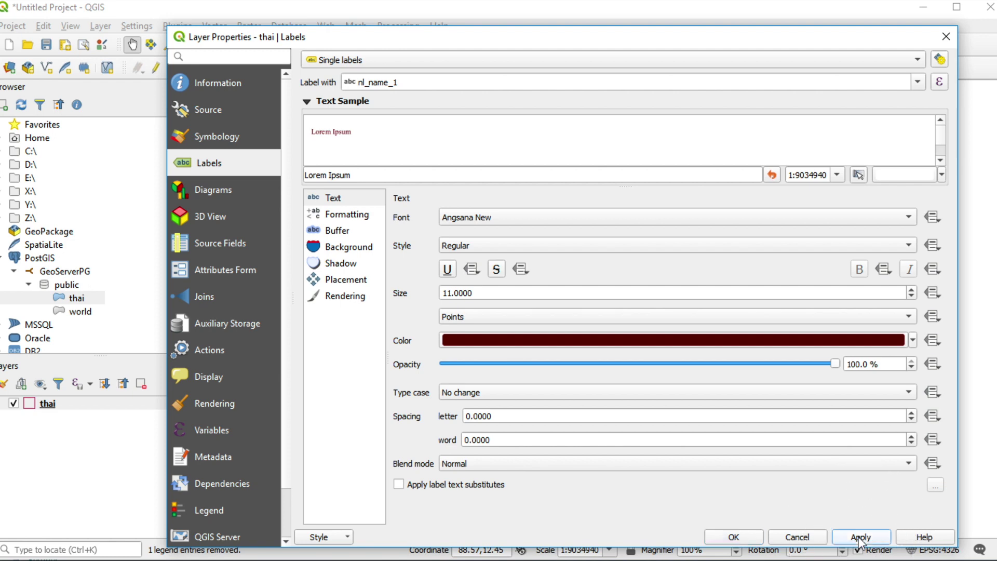
pyautogui.click(721, 543)
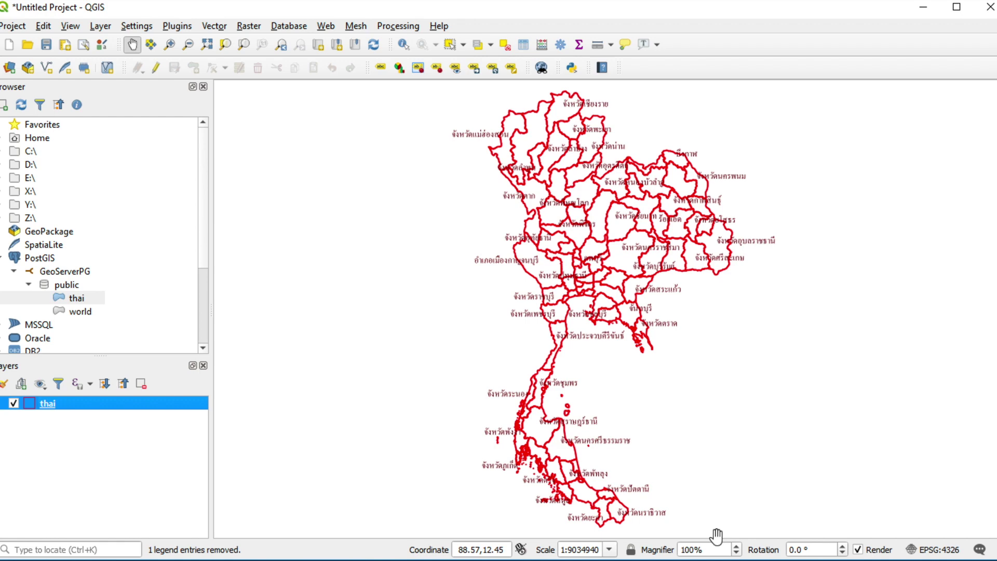
# Step: Reopen the thai layer's Layer Properties and bring up its Style options
pyautogui.rightClick(50, 405)
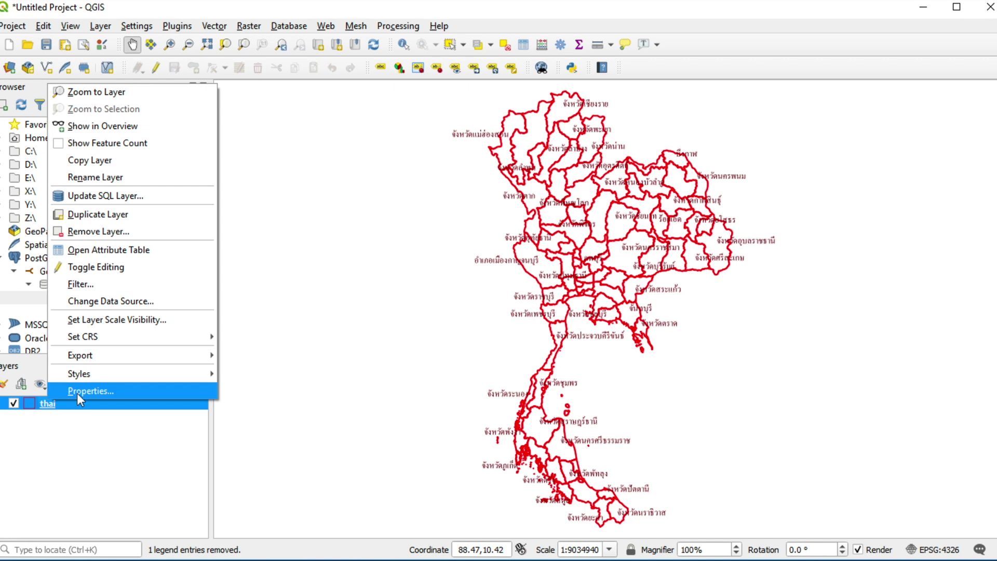
pyautogui.click(118, 394)
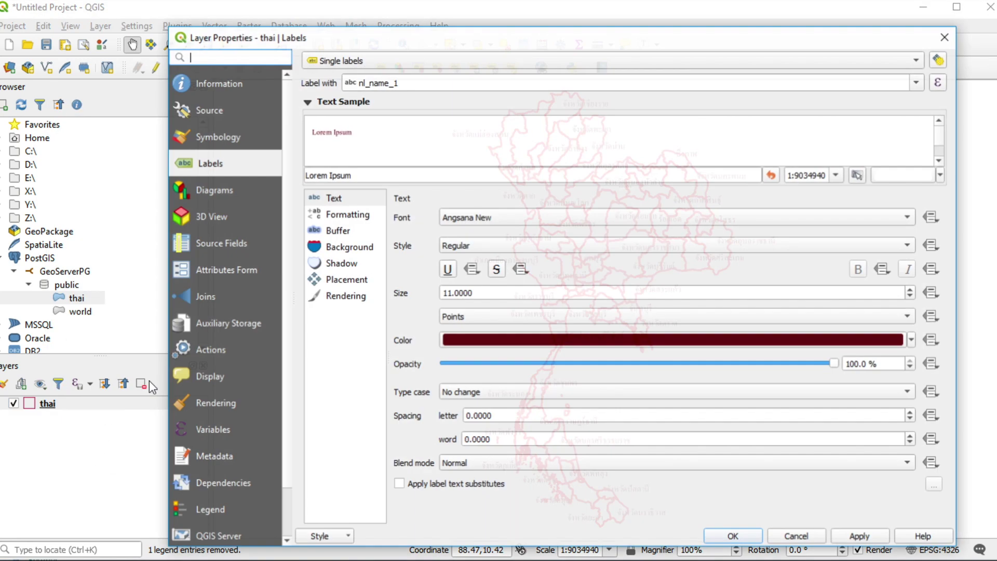
pyautogui.click(346, 538)
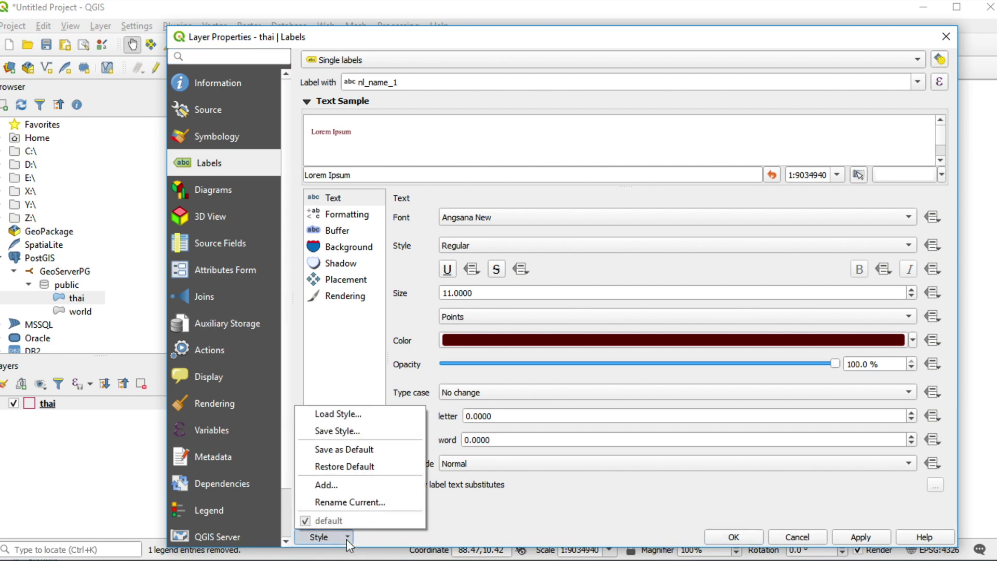
# Step: Save the layer style as an SLD style file, choosing where to store it
pyautogui.click(374, 432)
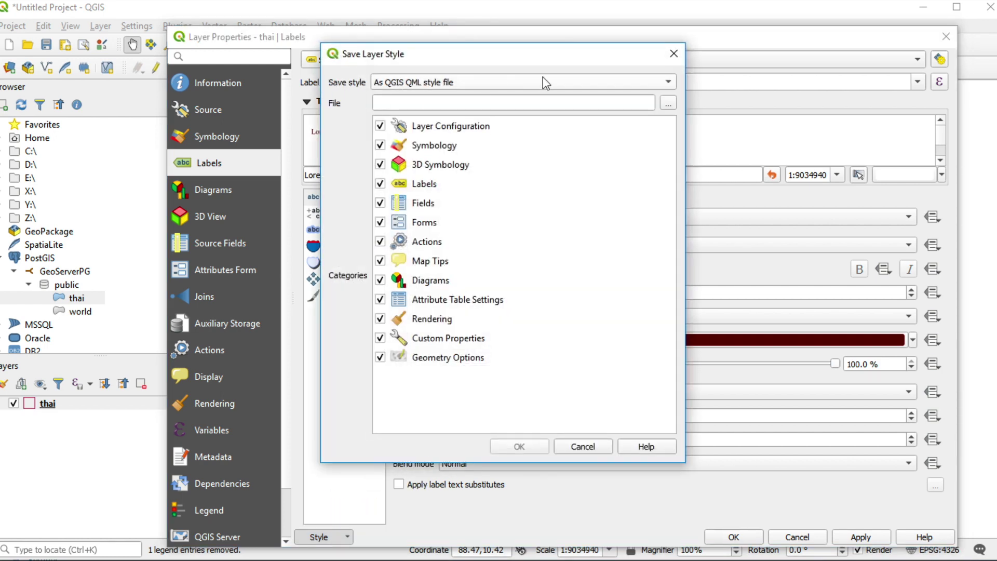
pyautogui.click(673, 87)
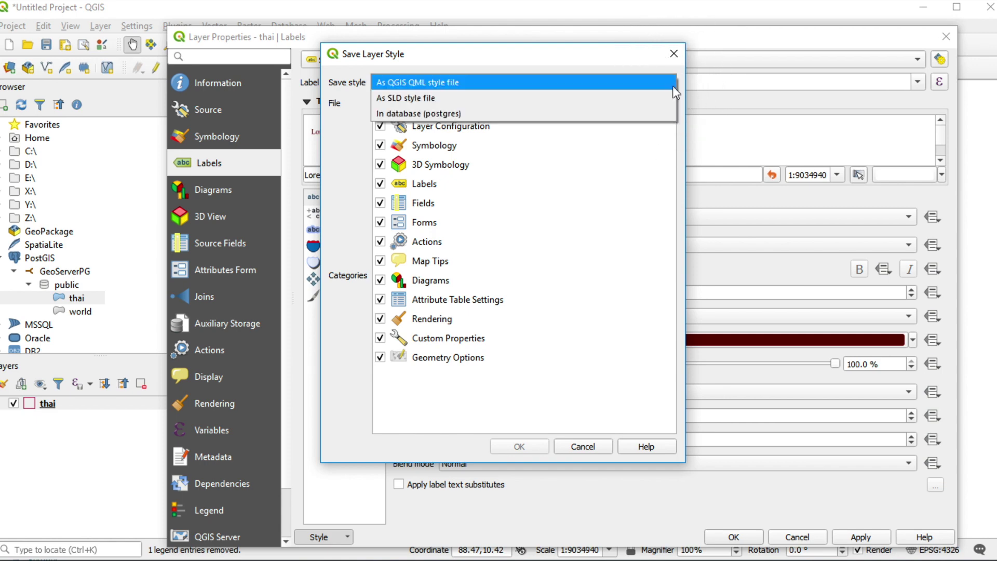
pyautogui.click(402, 98)
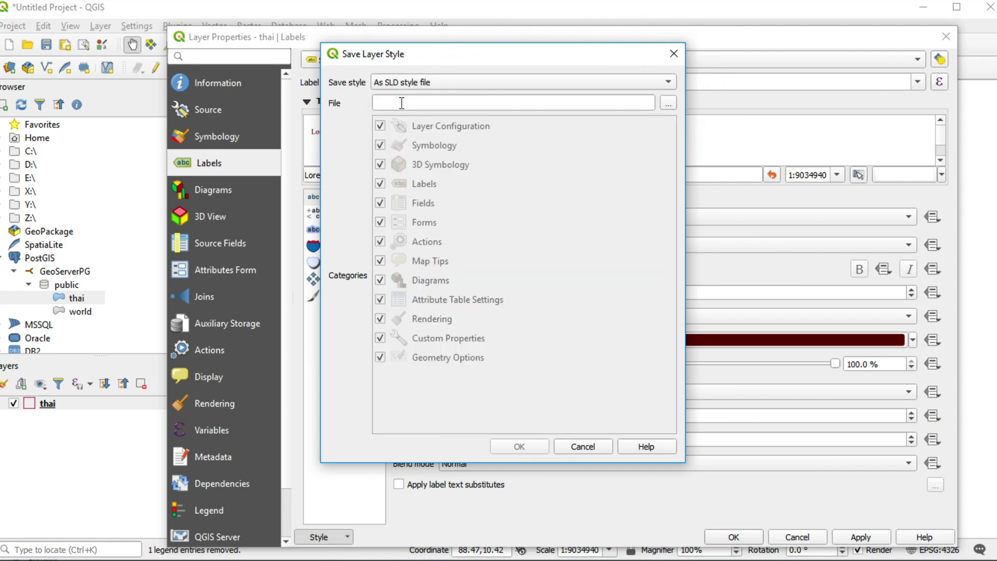
pyautogui.click(669, 104)
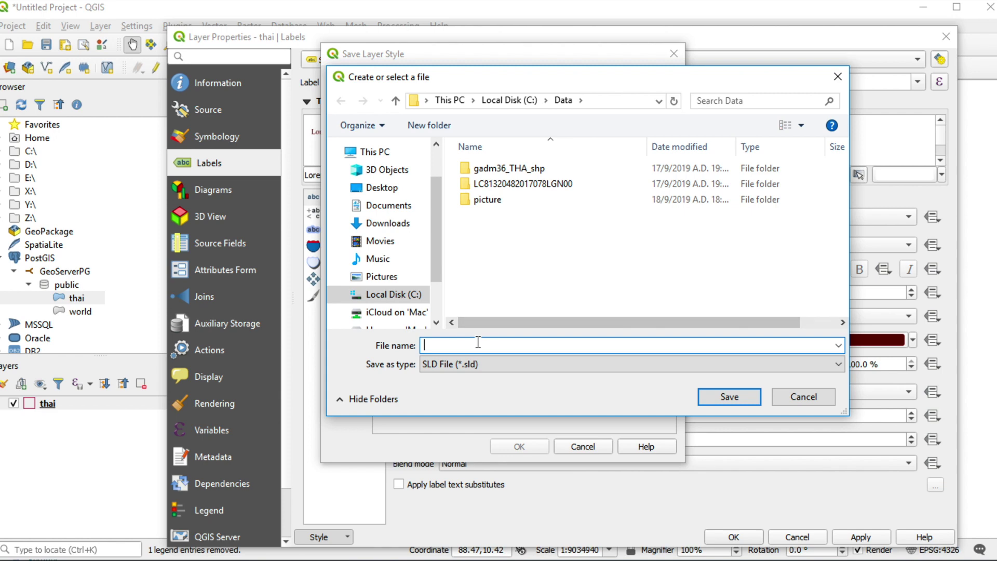
# Step: Export the thai layer's style to C:\Data\thai.sld and apply the layer settings
pyautogui.write('thai')
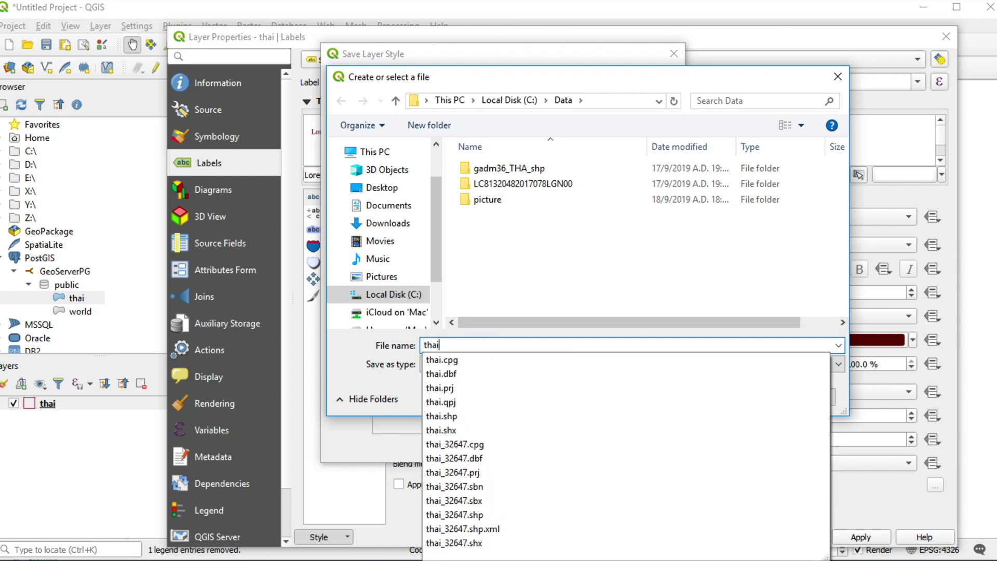
pyautogui.write('.sld')
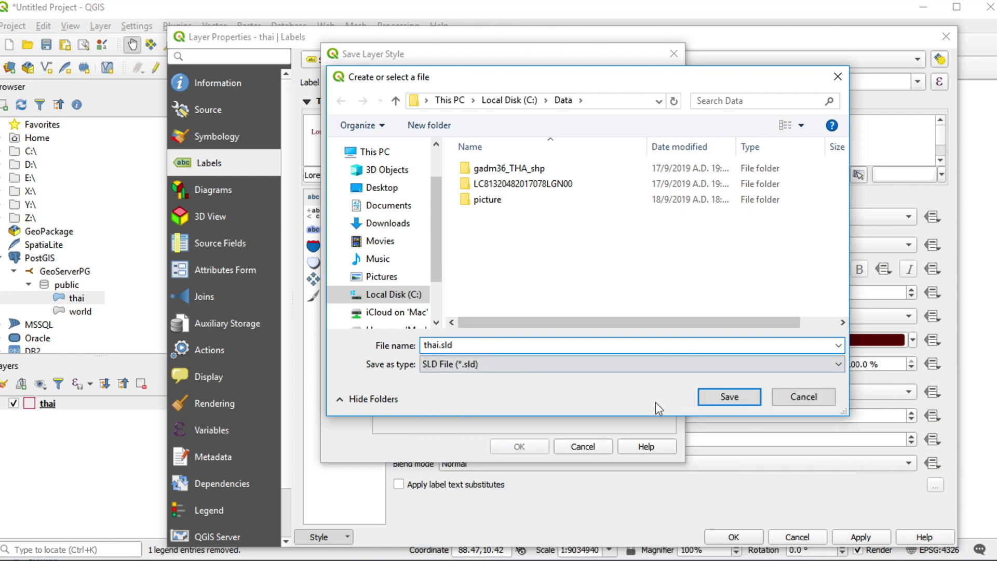
pyautogui.click(709, 402)
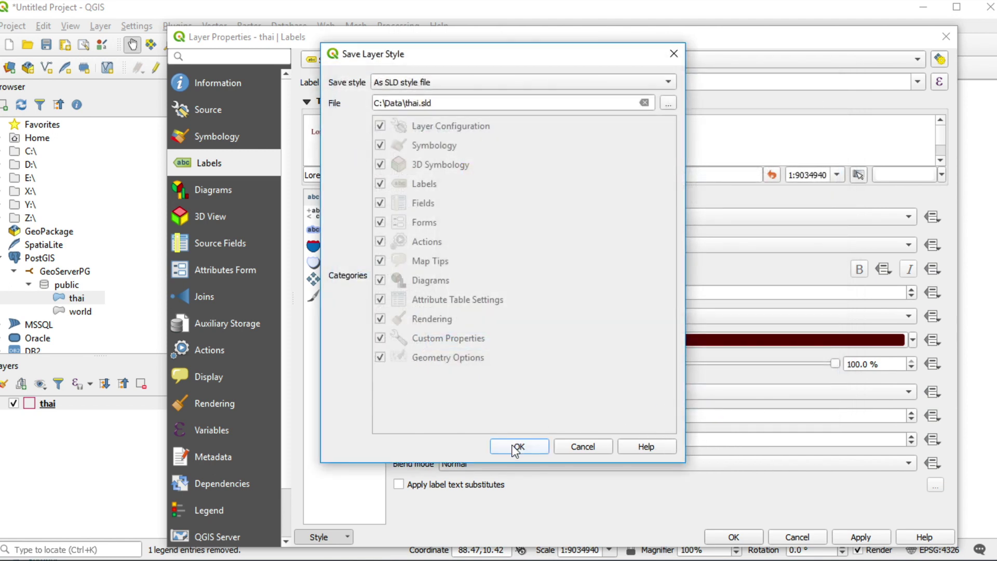
pyautogui.click(517, 446)
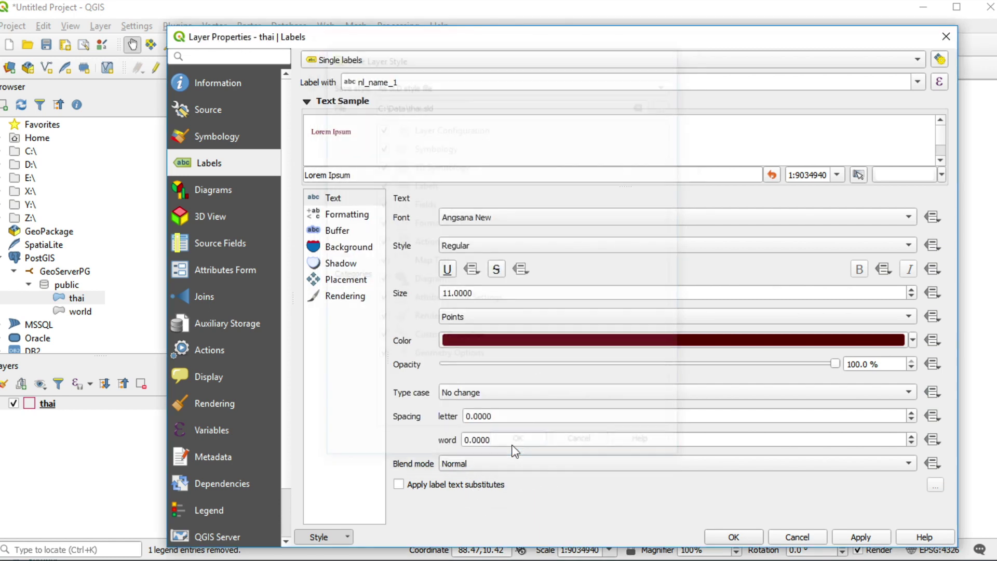
pyautogui.click(862, 537)
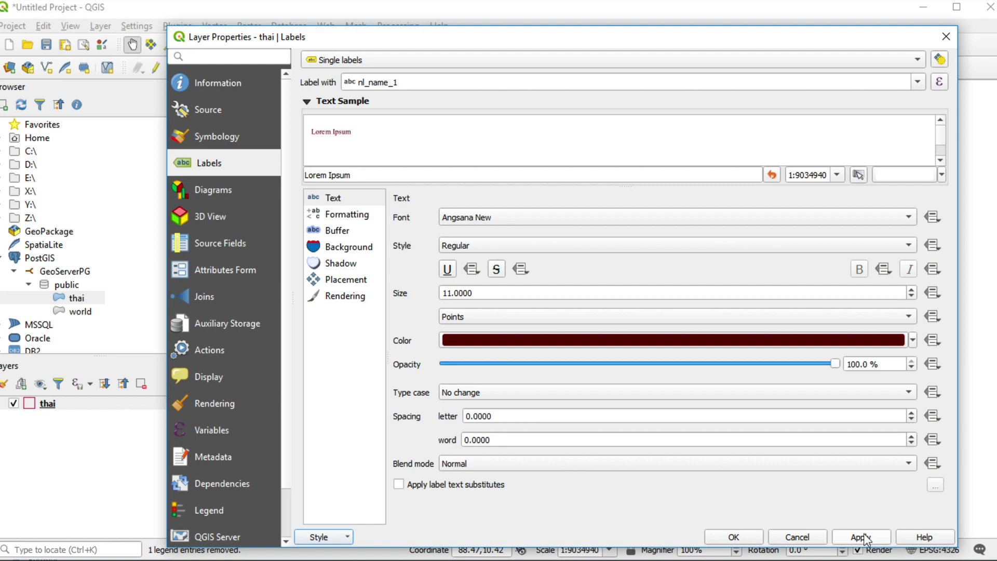
pyautogui.click(863, 538)
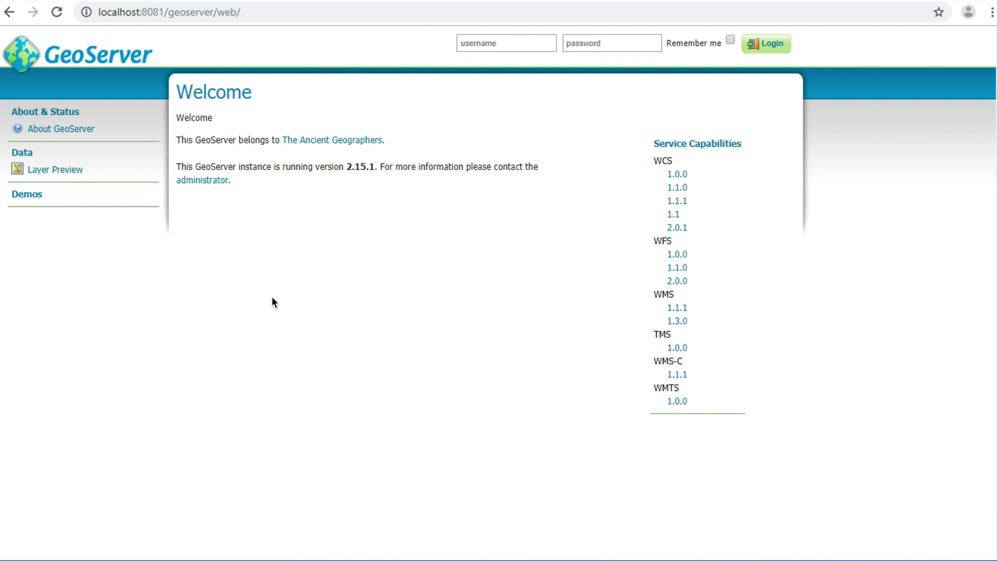
# Step: Log in to GeoServer with the saved admin username and the account password
pyautogui.click(502, 44)
pyautogui.click(495, 71)
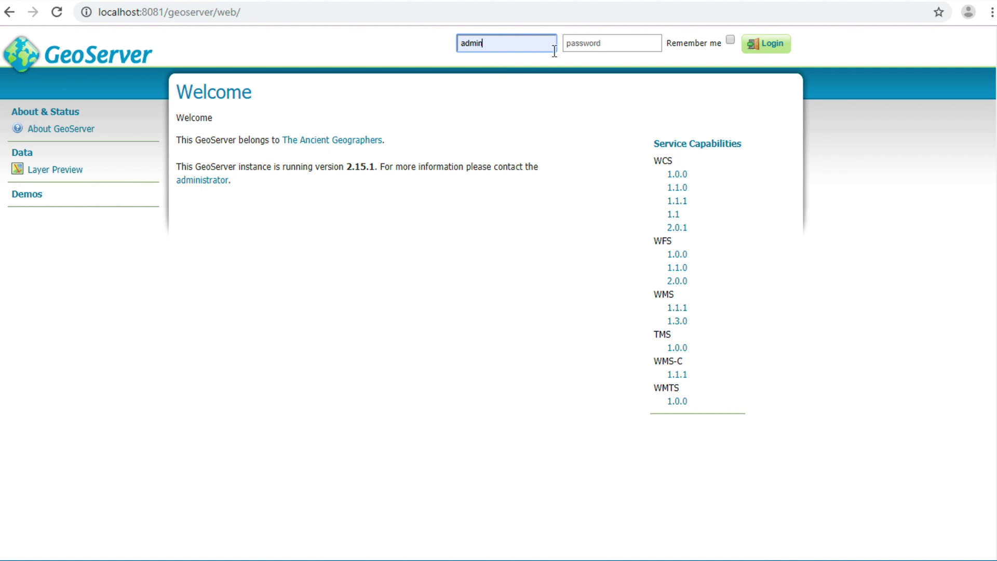
pyautogui.click(579, 47)
pyautogui.write('ge')
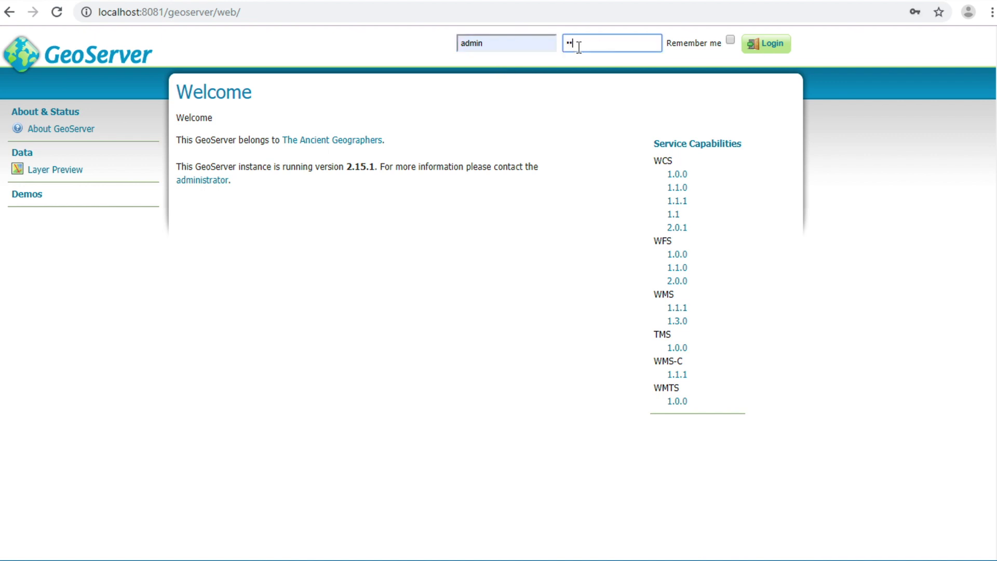
pyautogui.click(770, 46)
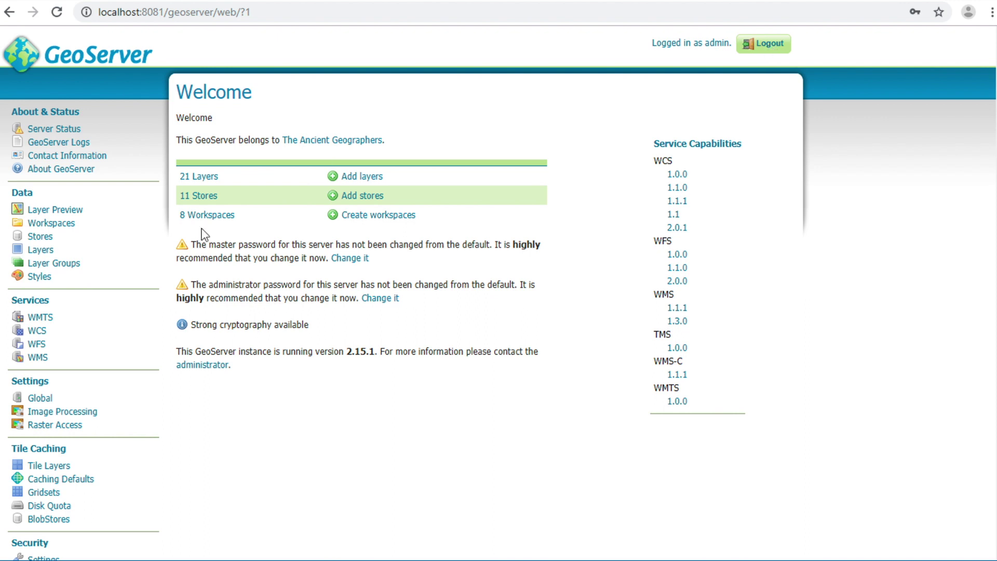
# Step: Add a new style on the Styles page and name it thailand
pyautogui.click(49, 281)
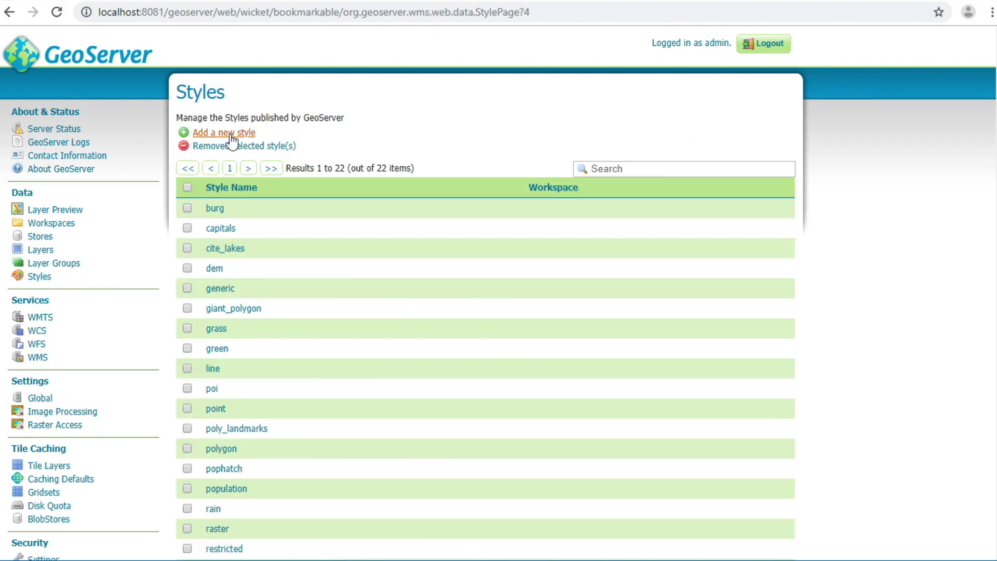
pyautogui.click(235, 139)
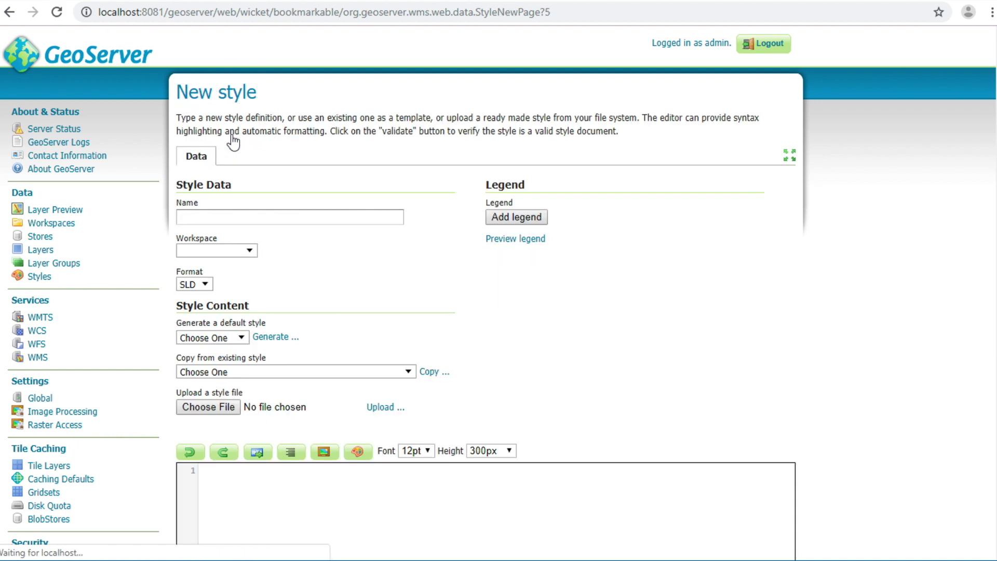
pyautogui.click(218, 210)
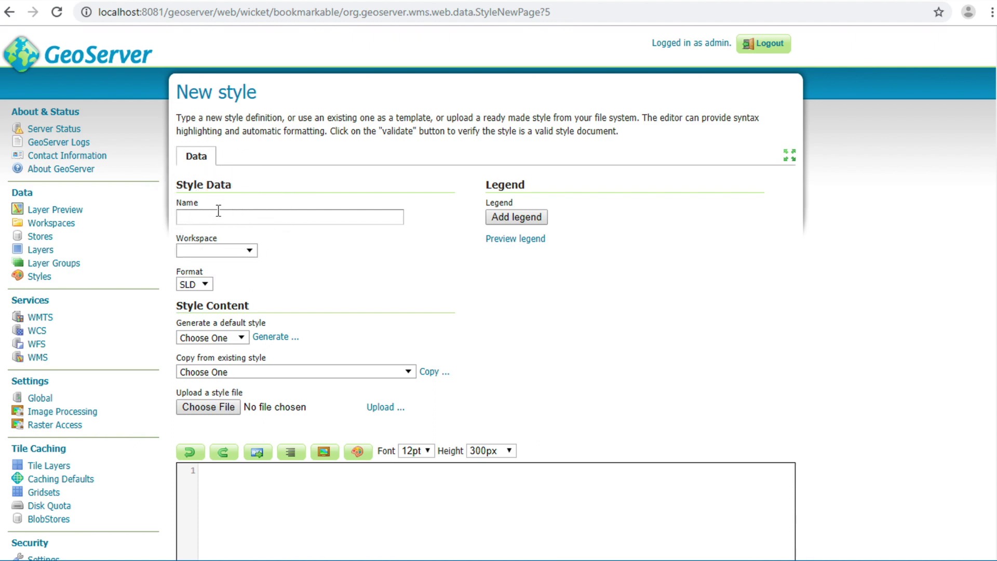
pyautogui.write('tha')
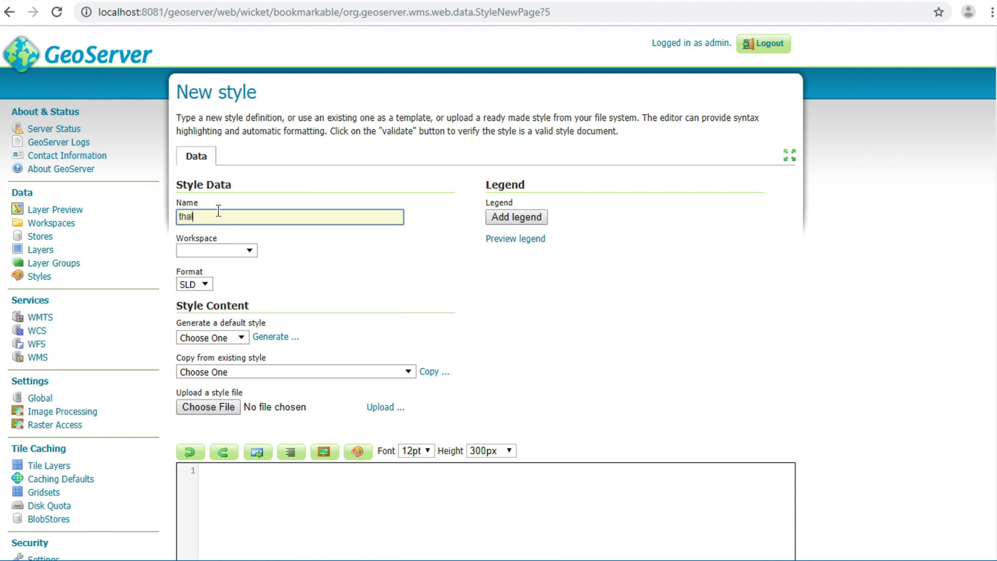
pyautogui.write('iland')
pyautogui.click(256, 240)
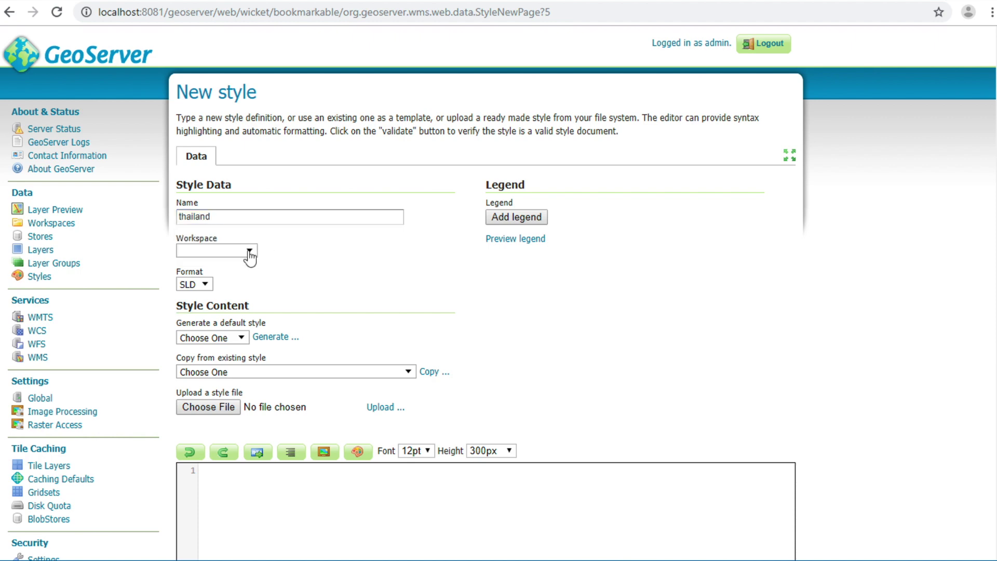
# Step: Put the style in the gis4dev workspace with SLD format and browse for its file
pyautogui.click(250, 252)
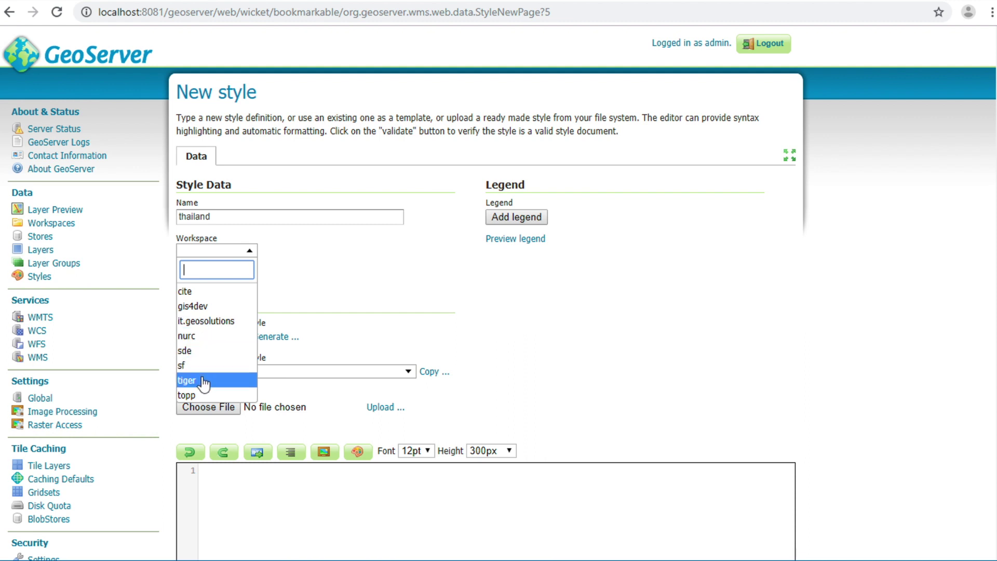
pyautogui.click(205, 308)
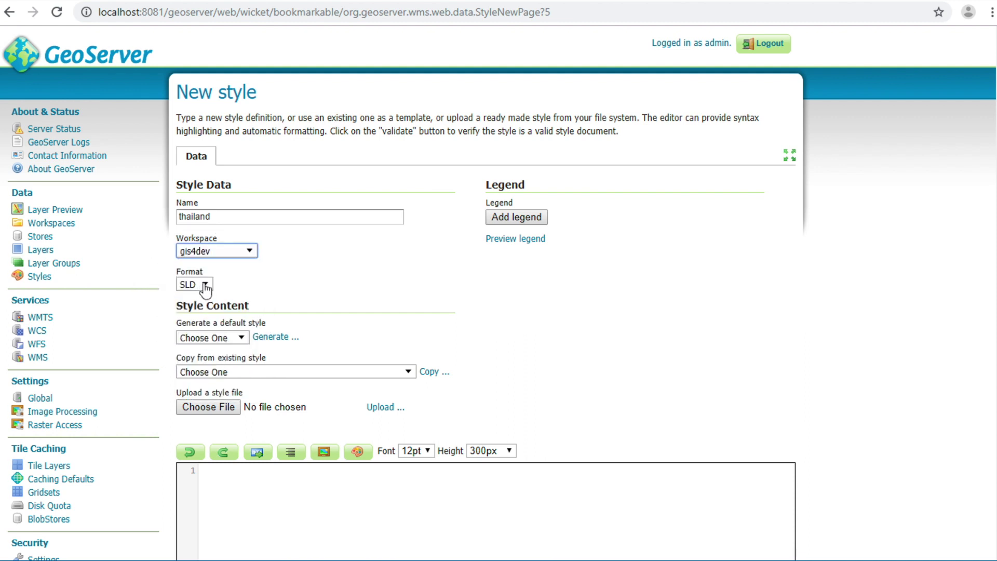
pyautogui.click(205, 286)
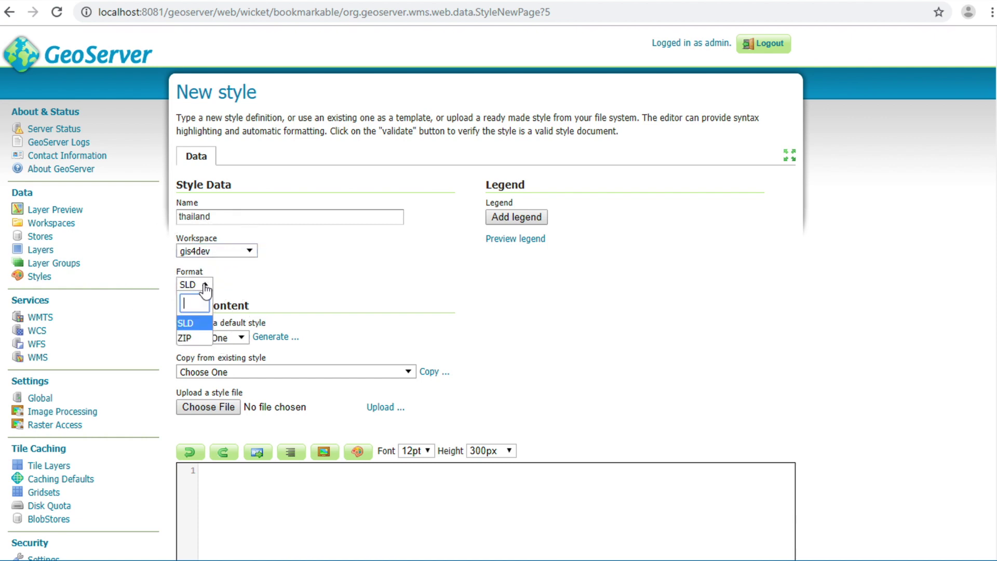
pyautogui.click(193, 324)
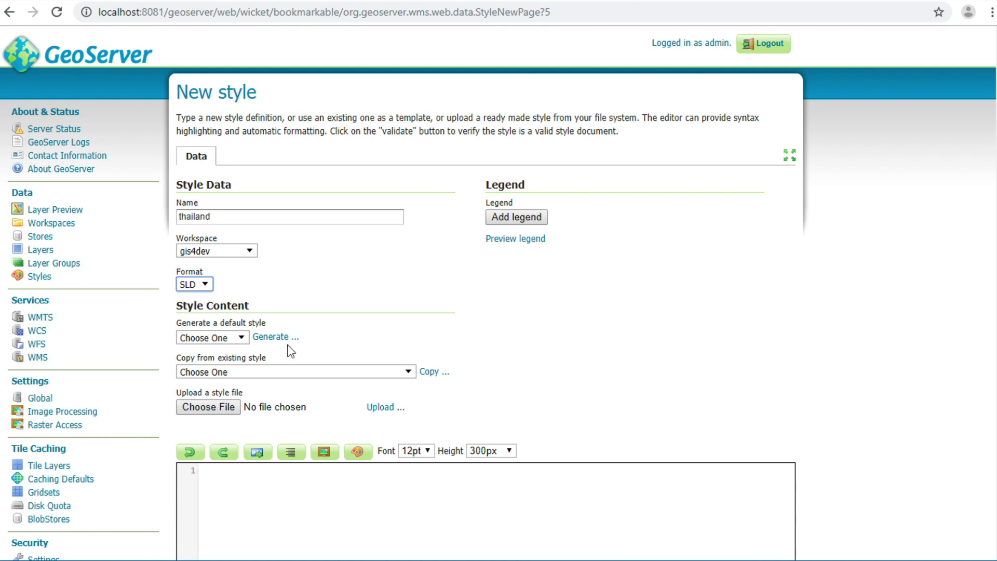
pyautogui.click(215, 407)
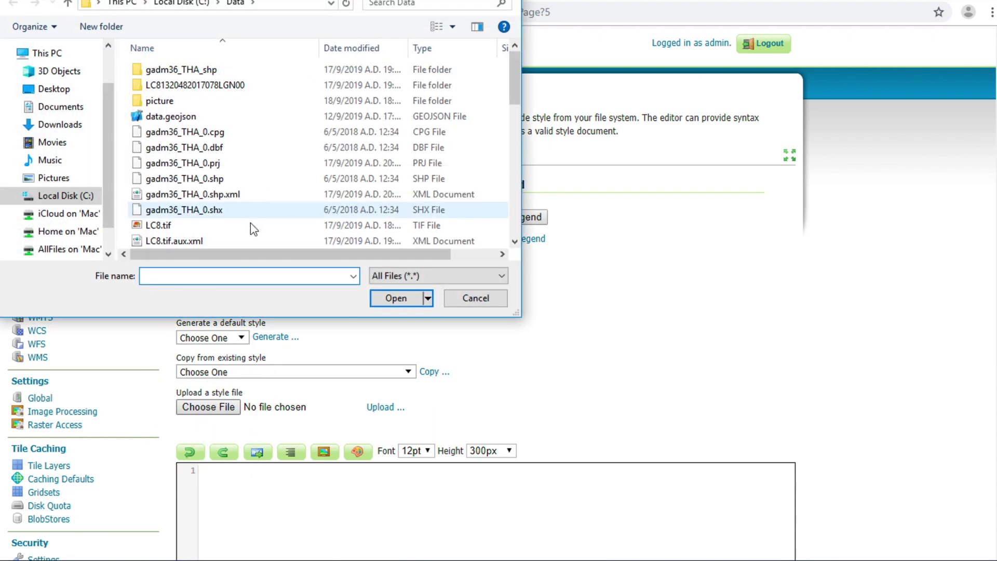
# Step: Upload C:\Data\thai.sld into the new style's editor
pyautogui.scroll(-5, 260, 228)
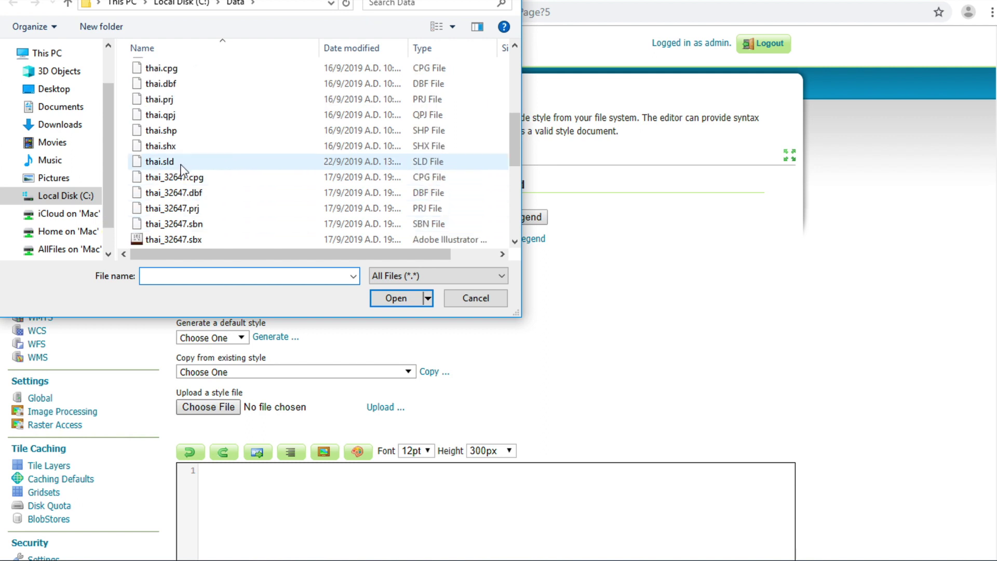
pyautogui.click(174, 164)
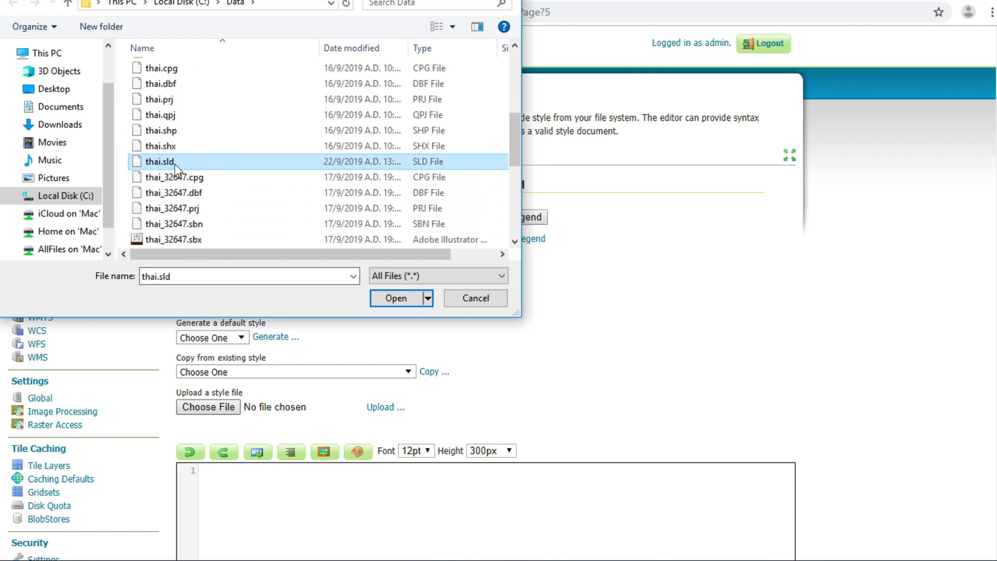
pyautogui.click(390, 298)
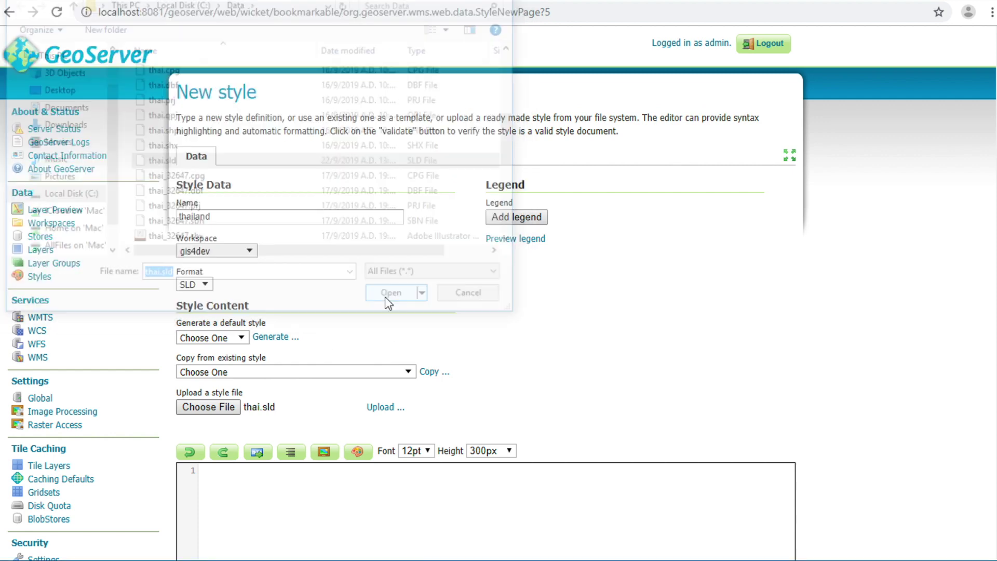
pyautogui.click(387, 409)
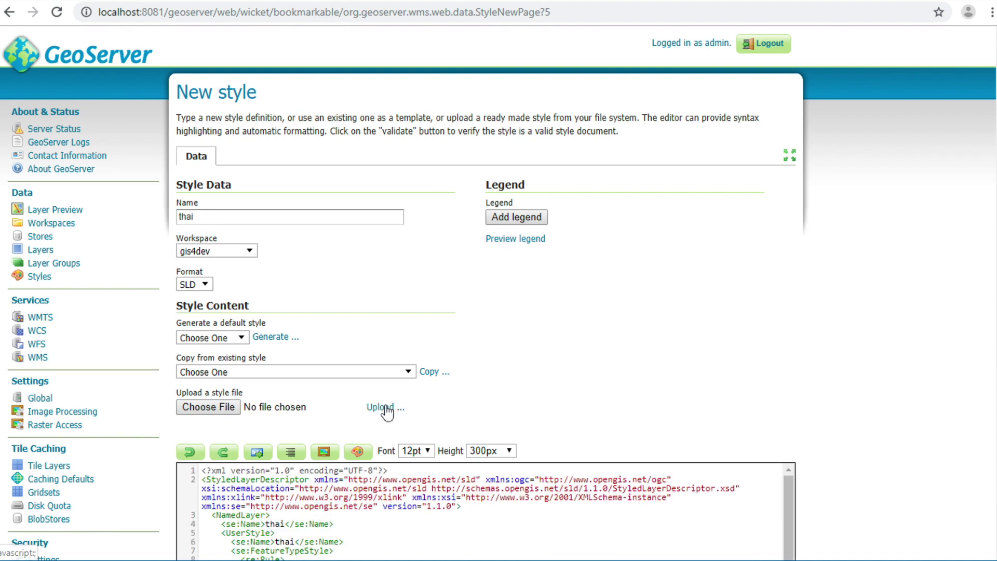
# Step: Validate the thailand SLD with no errors and submit it
pyautogui.scroll(-5, 338, 403)
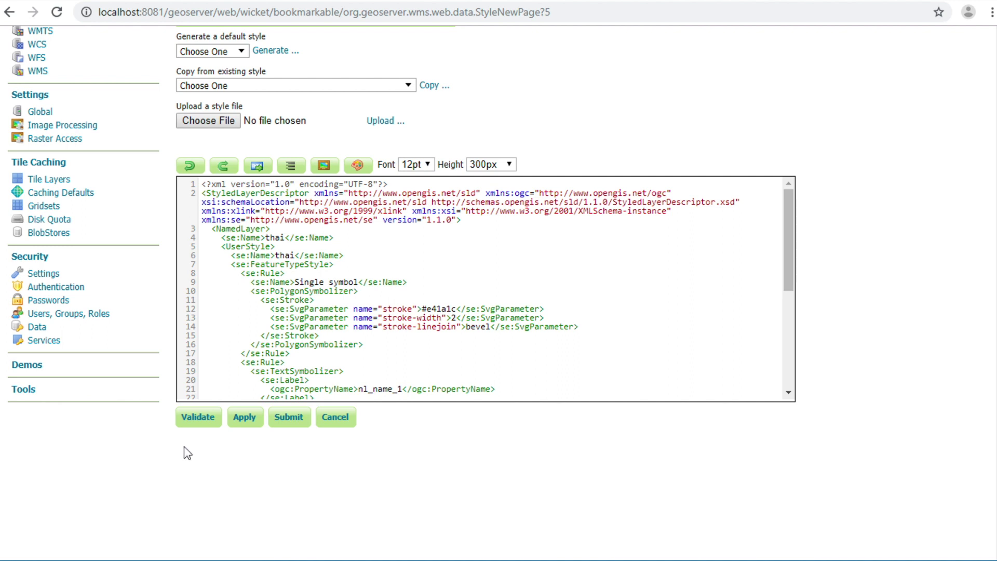
pyautogui.click(201, 419)
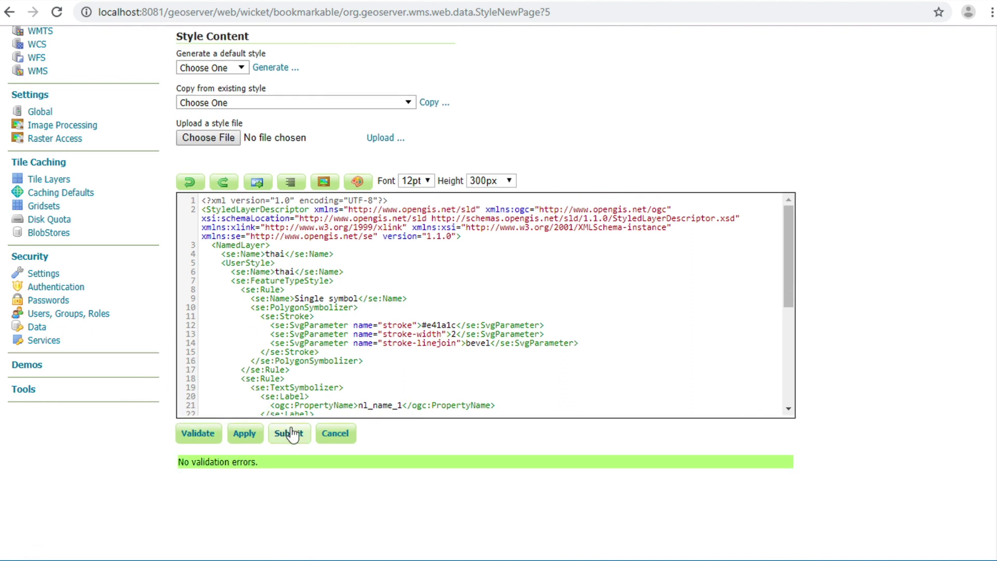
pyautogui.click(295, 441)
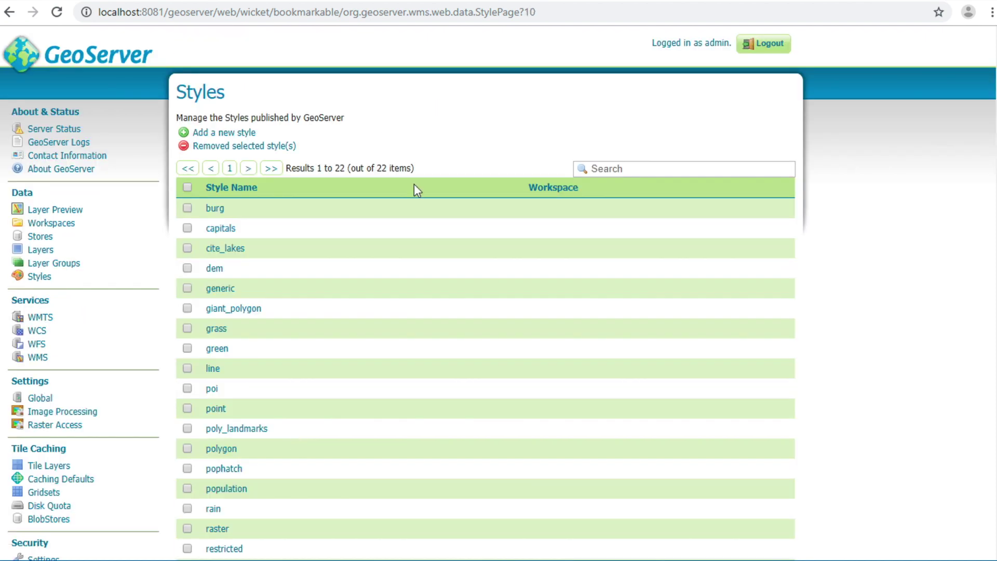
# Step: Confirm thailand is listed under gis4dev, then open the thai layer from Layers
pyautogui.scroll(-3, 386, 252)
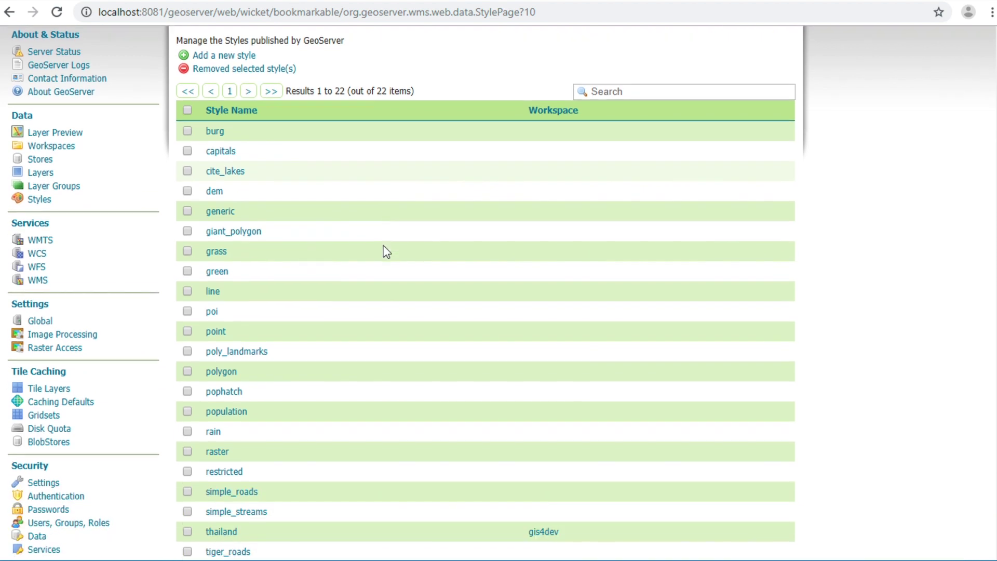
pyautogui.scroll(3, 386, 252)
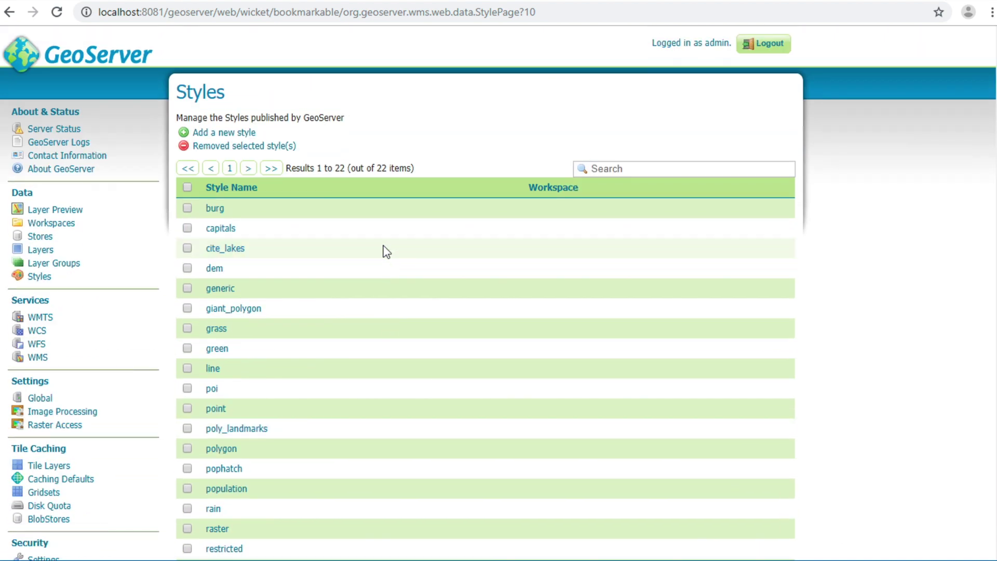
pyautogui.click(50, 250)
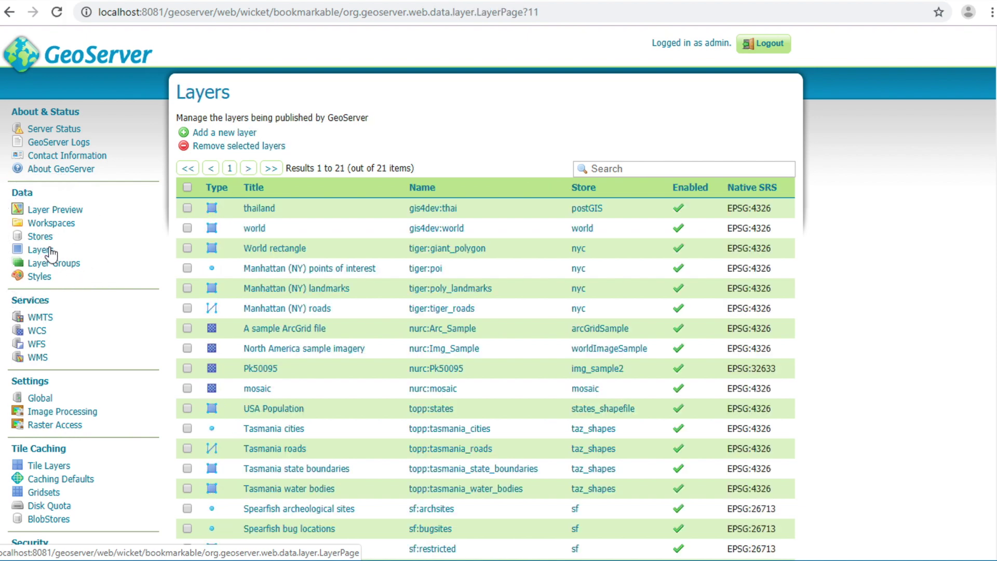
pyautogui.click(266, 212)
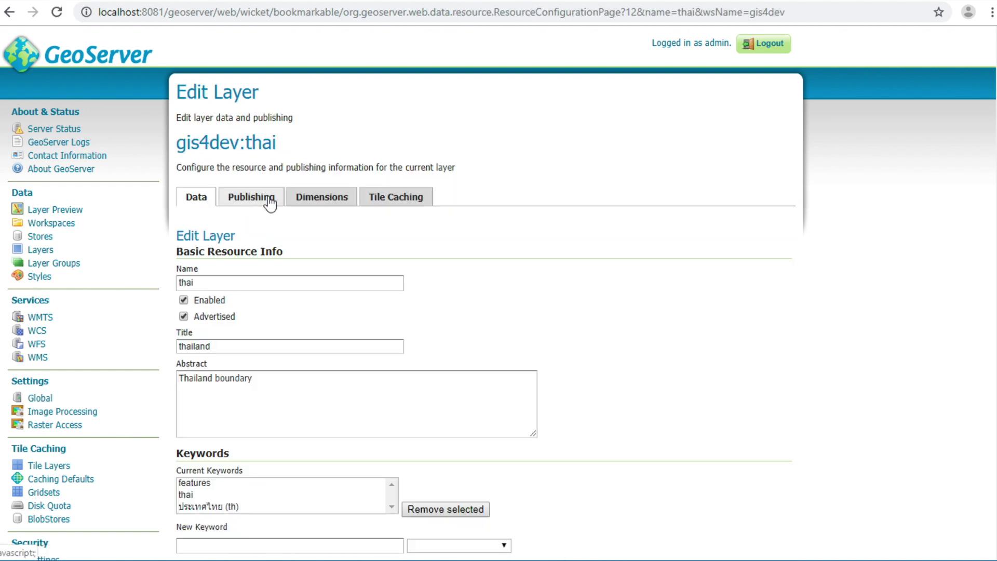
# Step: On the Publishing tab set Default Style to gis4dev:thailand and save the layer
pyautogui.click(269, 202)
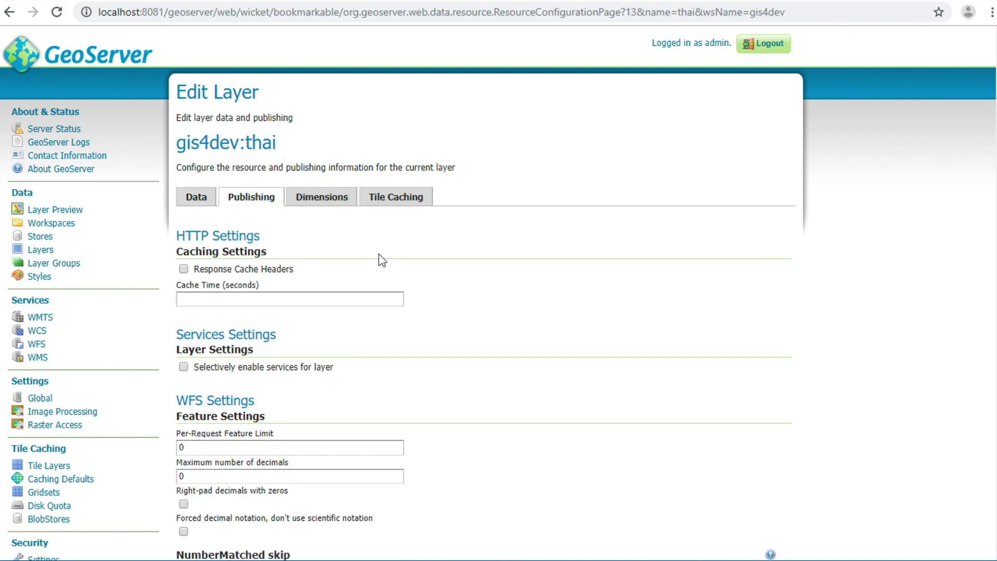
pyautogui.scroll(-6, 476, 399)
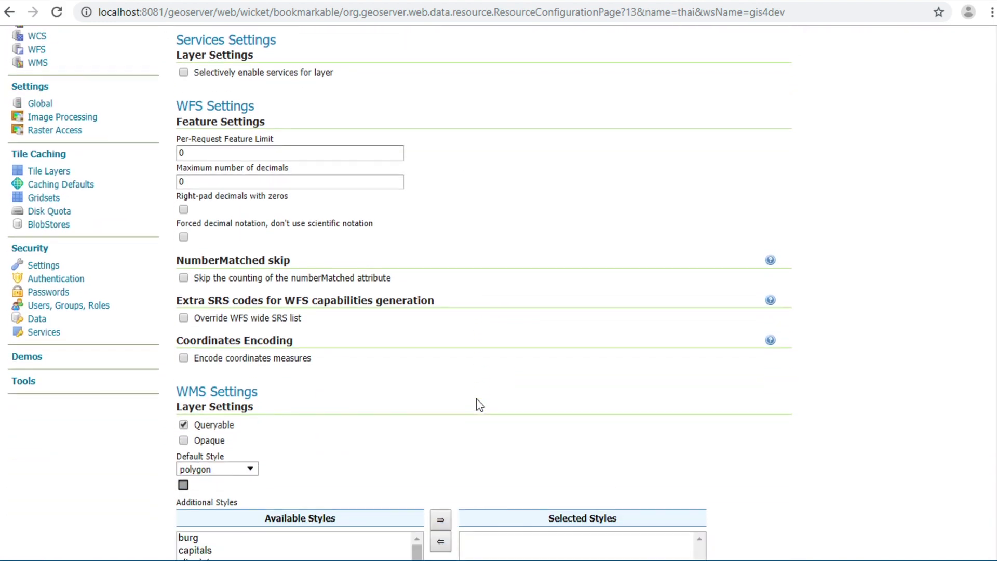
pyautogui.scroll(-2, 476, 400)
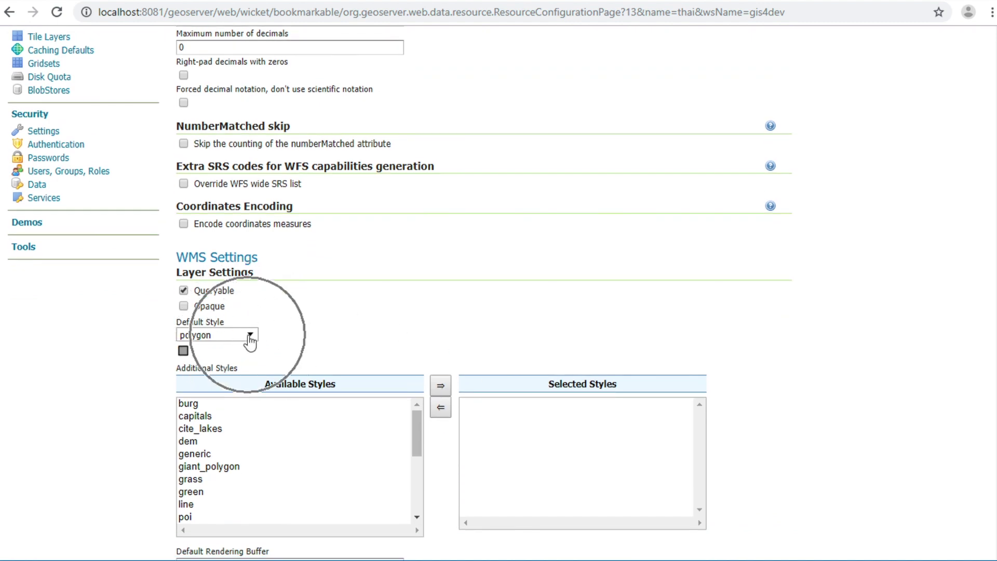
pyautogui.click(249, 337)
pyautogui.scroll(-3, 242, 313)
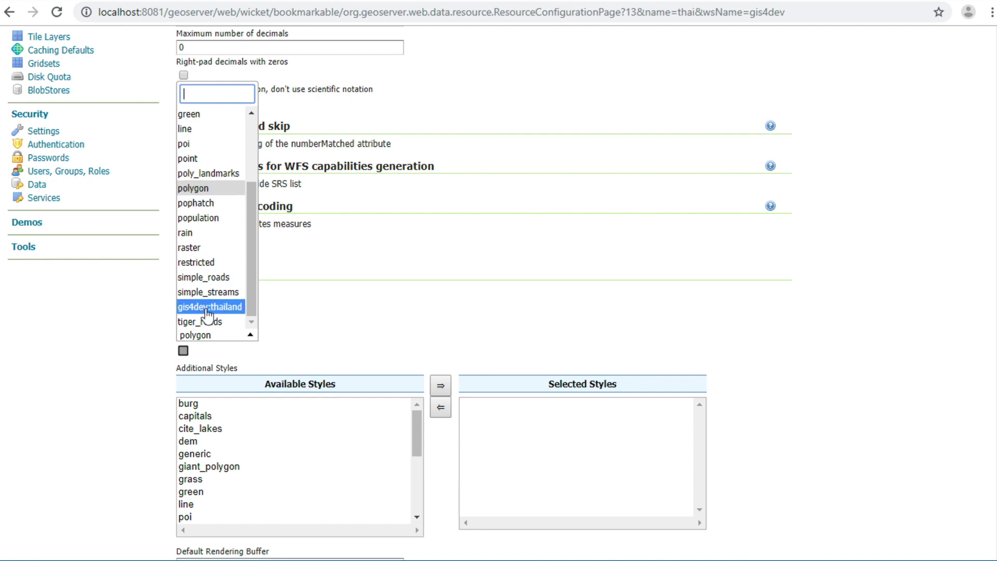
pyautogui.click(210, 307)
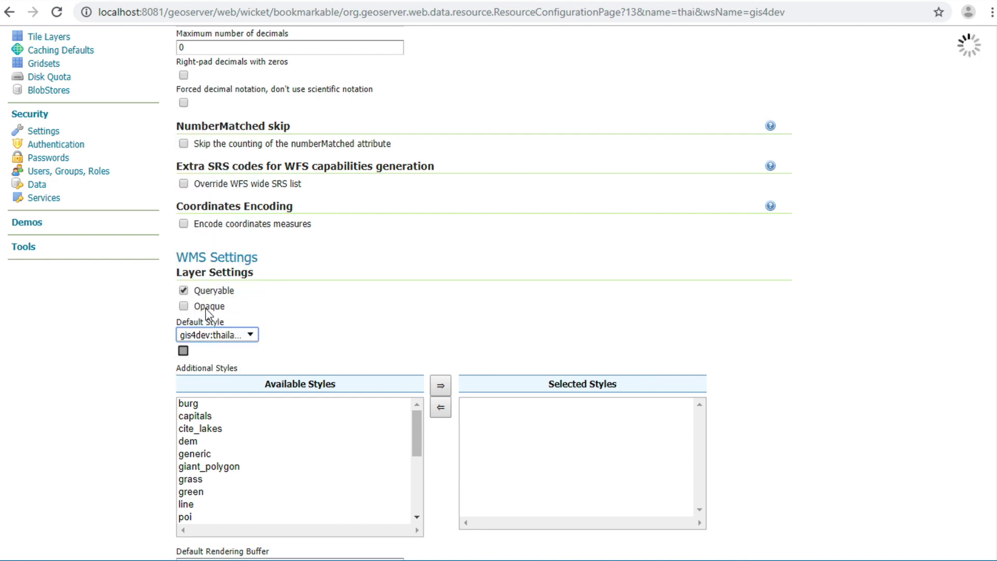
pyautogui.click(346, 362)
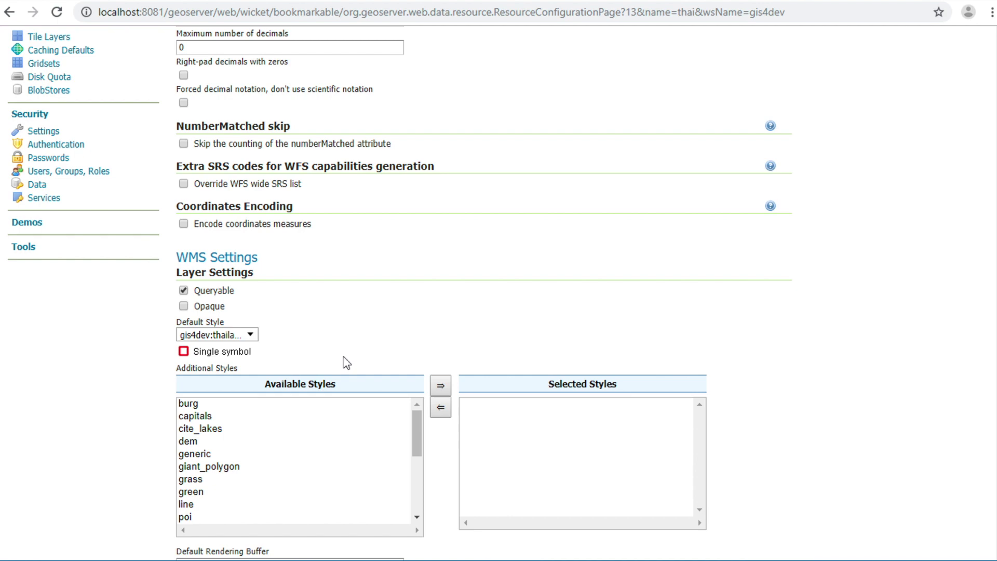
pyautogui.scroll(-6, 345, 360)
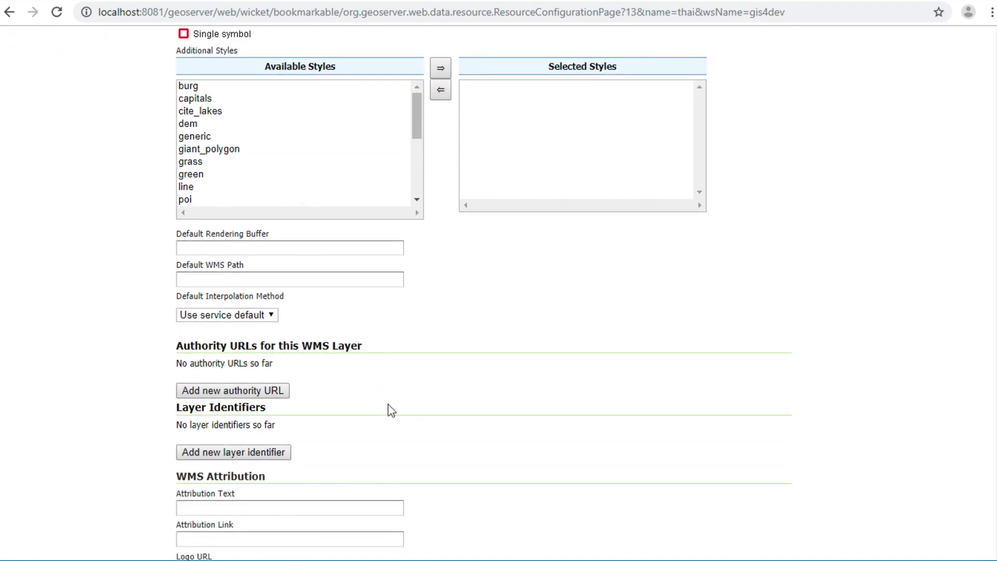
pyautogui.scroll(-10, 388, 406)
pyautogui.click(196, 361)
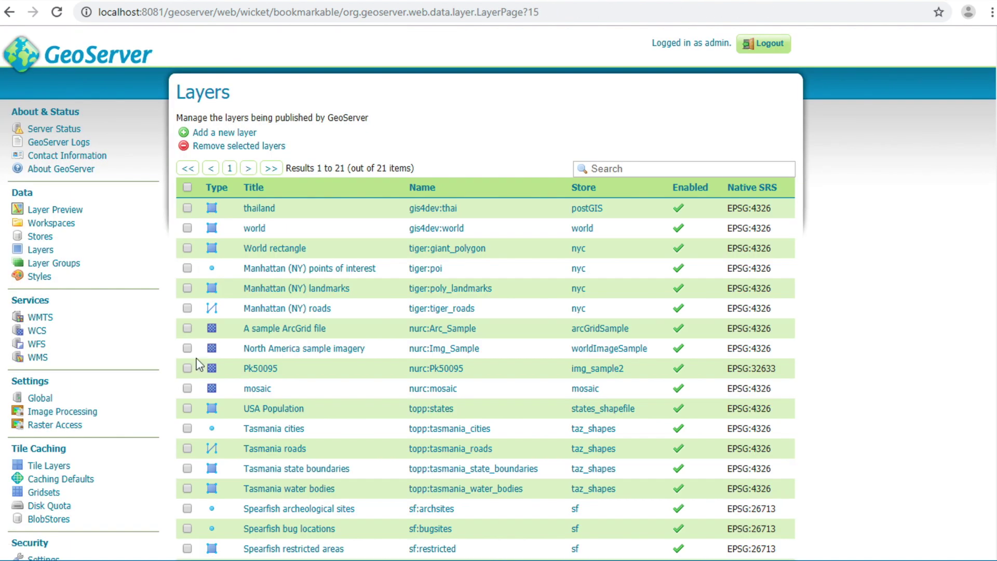
# Step: Open the OpenLayers preview of gis4dev:thai and zoom out to view all of Thailand
pyautogui.click(78, 214)
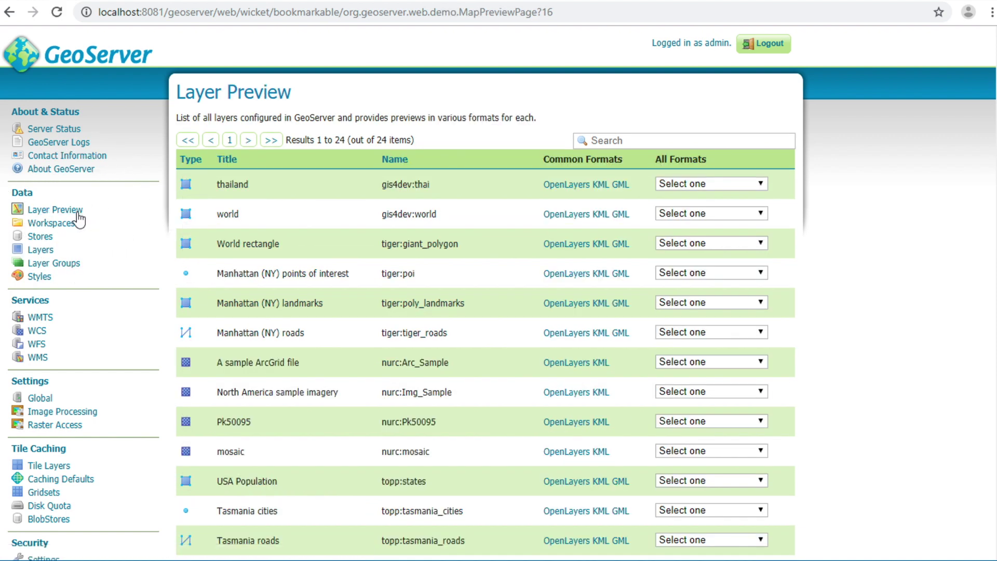
pyautogui.click(557, 192)
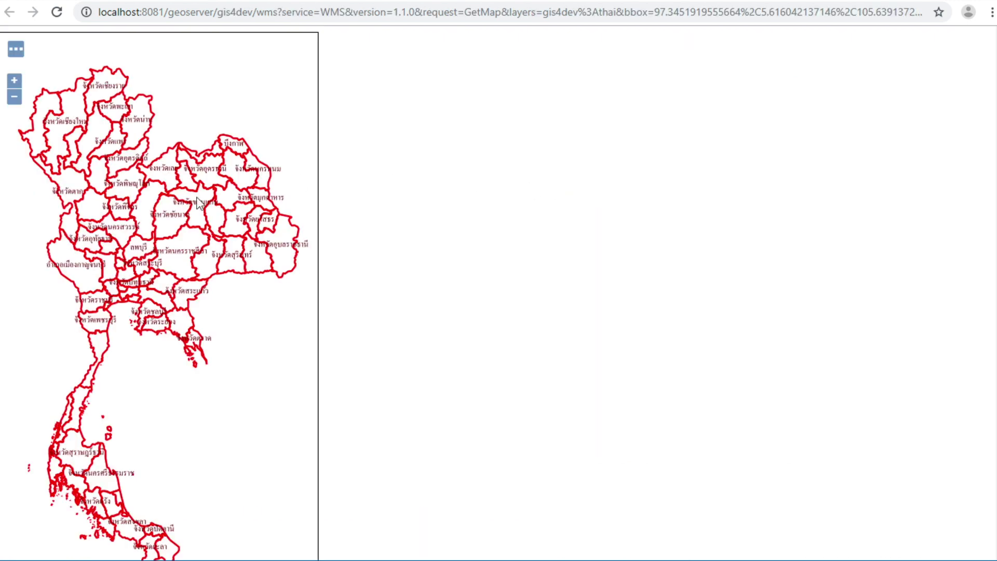
pyautogui.scroll(1, 183, 210)
pyautogui.moveTo(107, 176); pyautogui.dragTo(215, 228)
pyautogui.moveTo(176, 434); pyautogui.dragTo(174, 307)
pyautogui.scroll(-1, 173, 305)
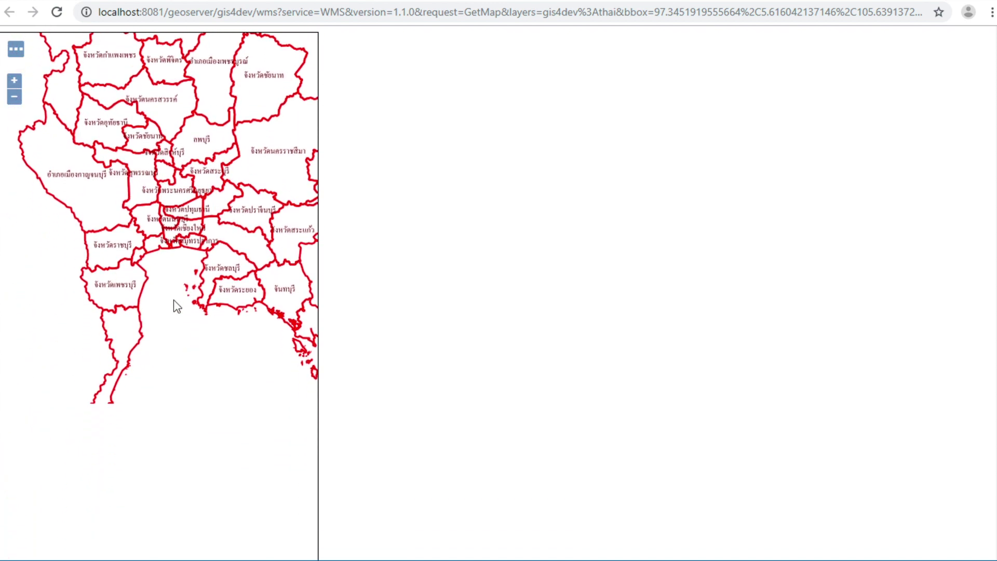
pyautogui.scroll(1, 136, 243)
pyautogui.click(14, 97)
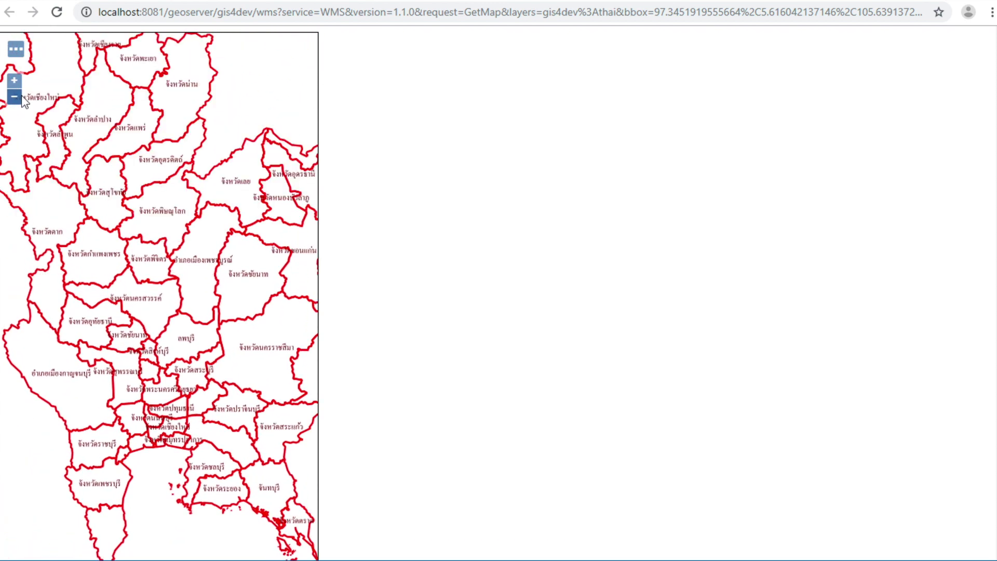
pyautogui.click(14, 97)
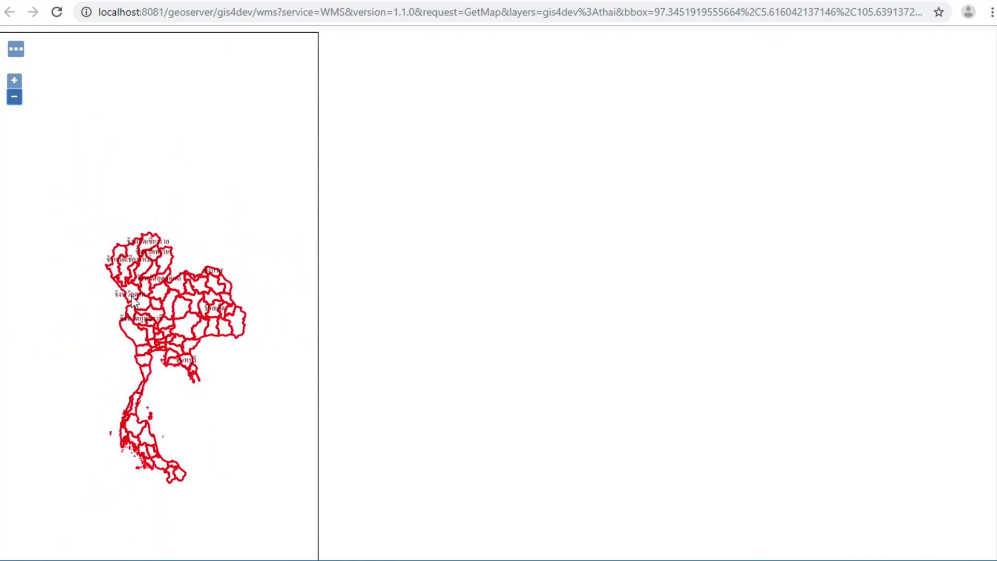